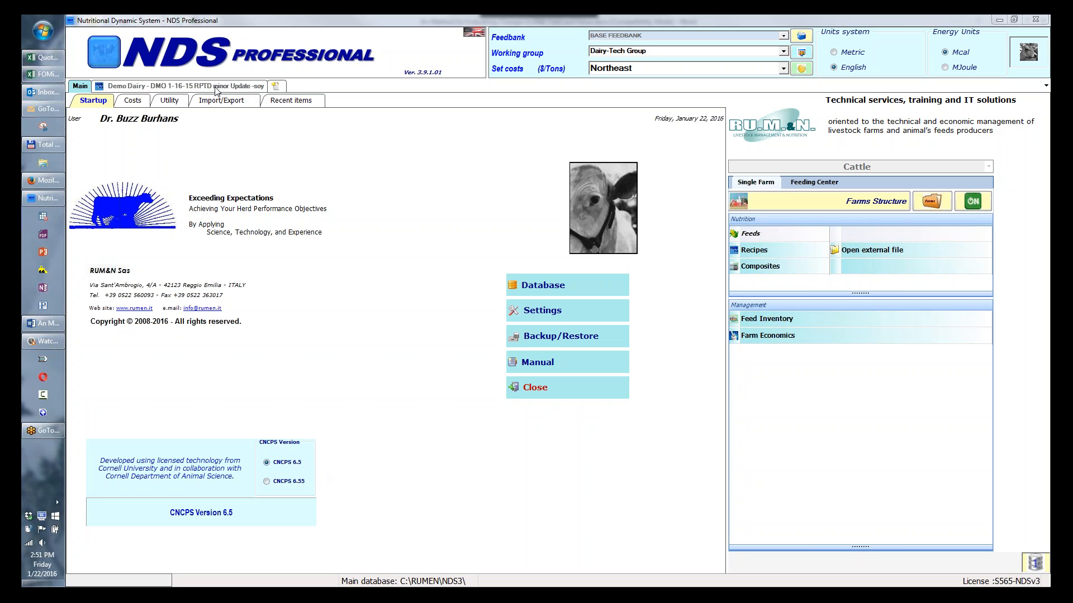
- Show the Demo Dairy recipe's rumen evaluation and check the default CNCPS version on the start page, returning to the recipe
click(216, 88)
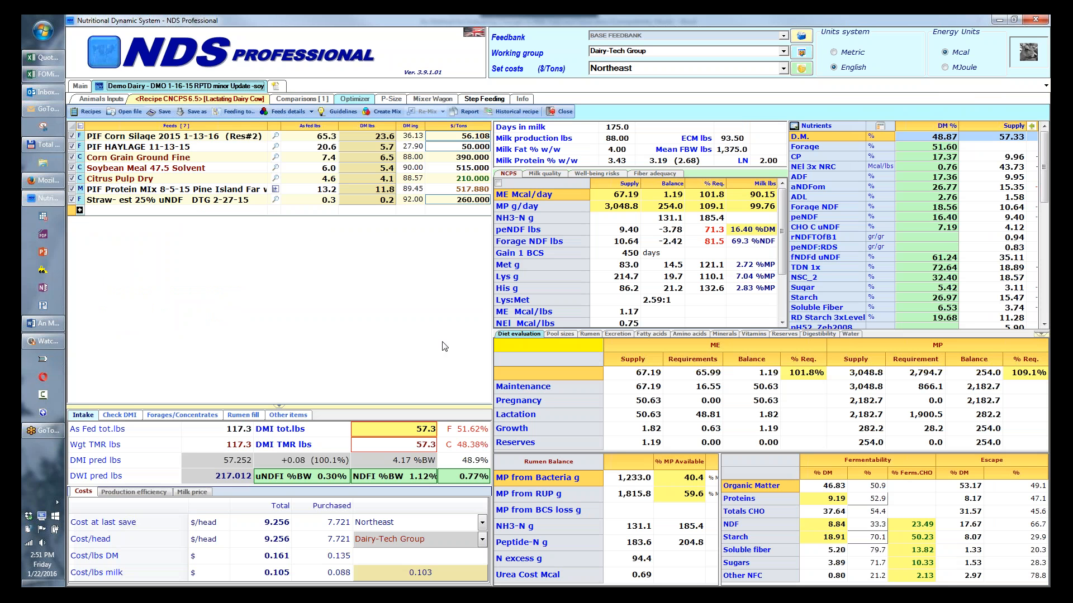
click(587, 334)
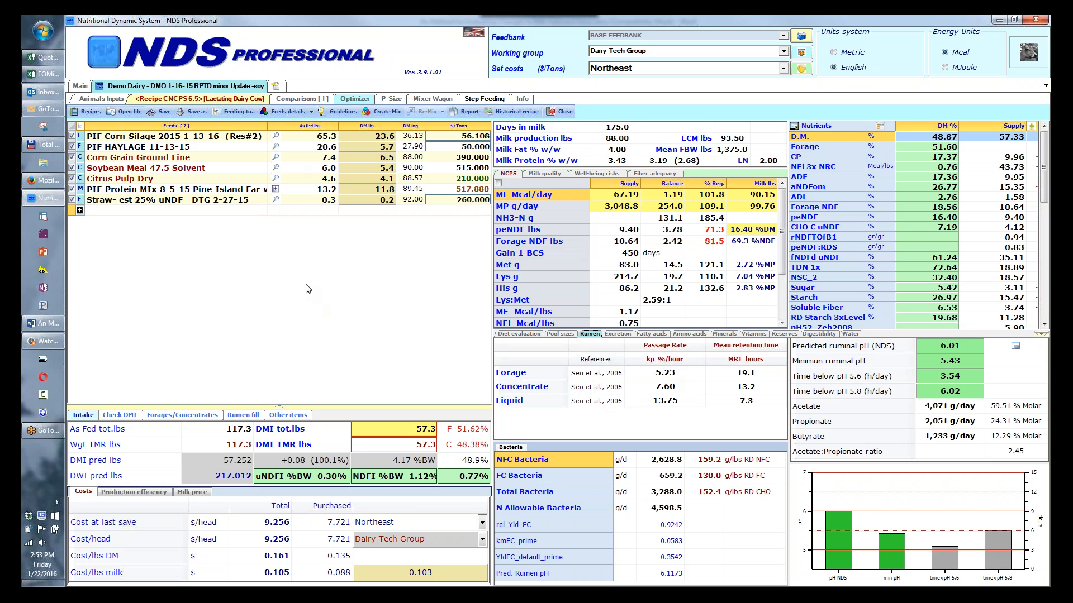
click(80, 87)
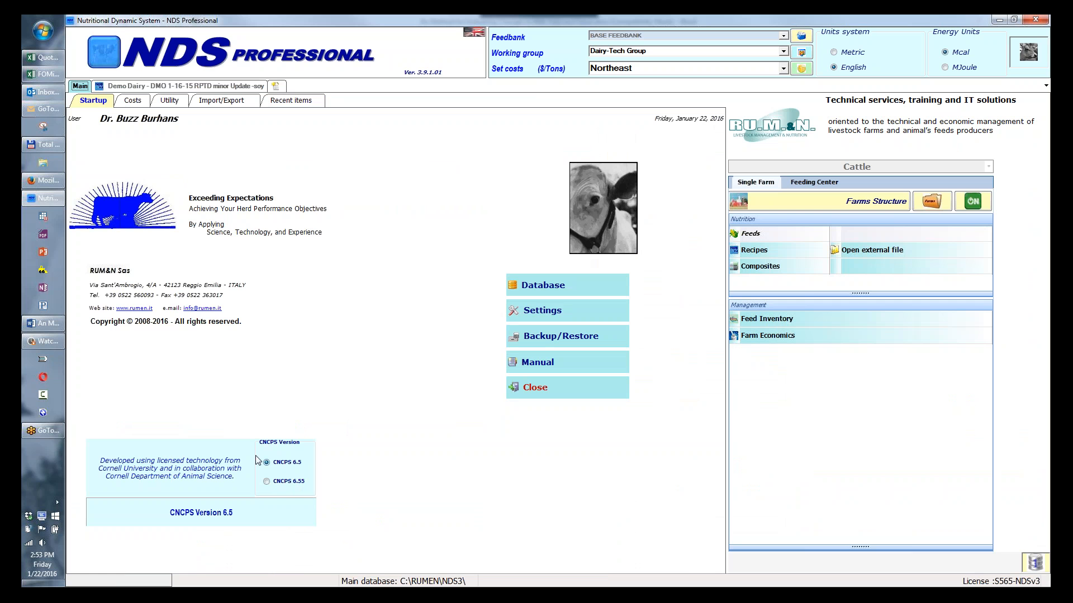
click(196, 85)
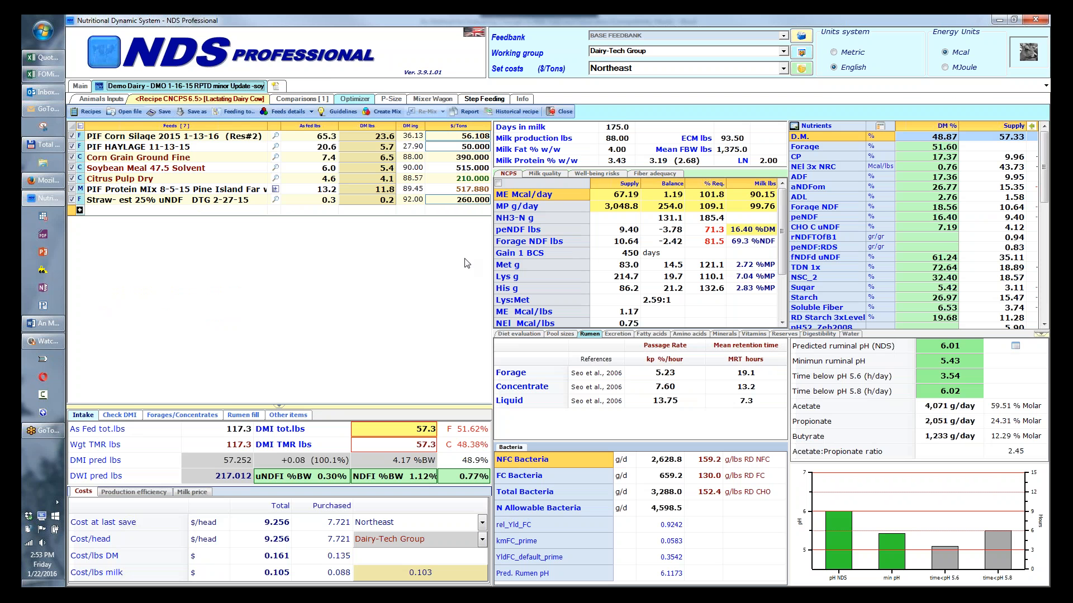
- Set the recipe's CNCPS version to 6.55 and recalculate it to examine the rumen passage rates
click(522, 99)
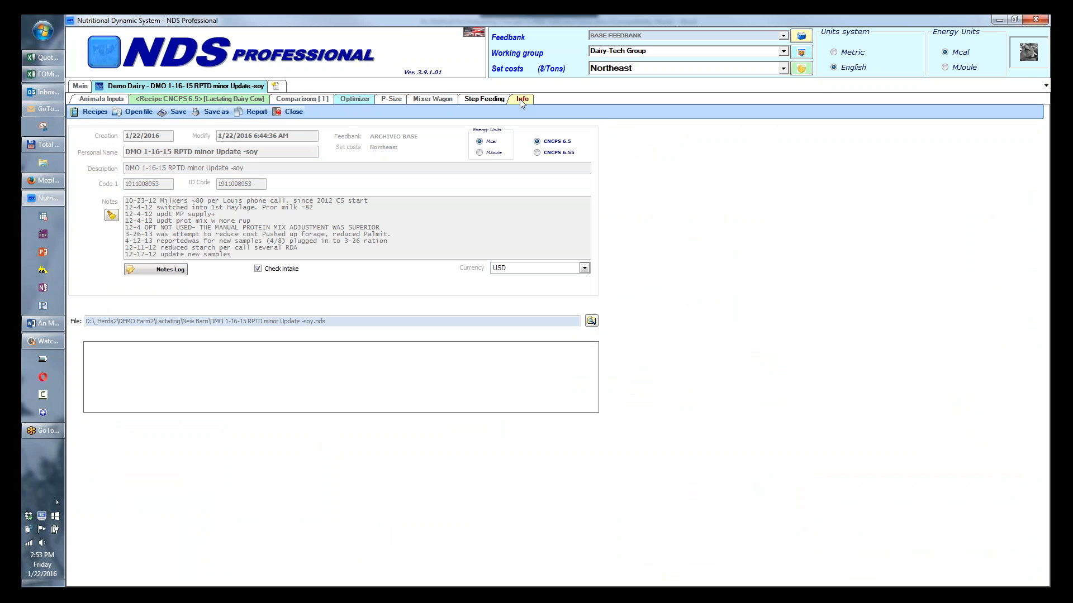
click(537, 153)
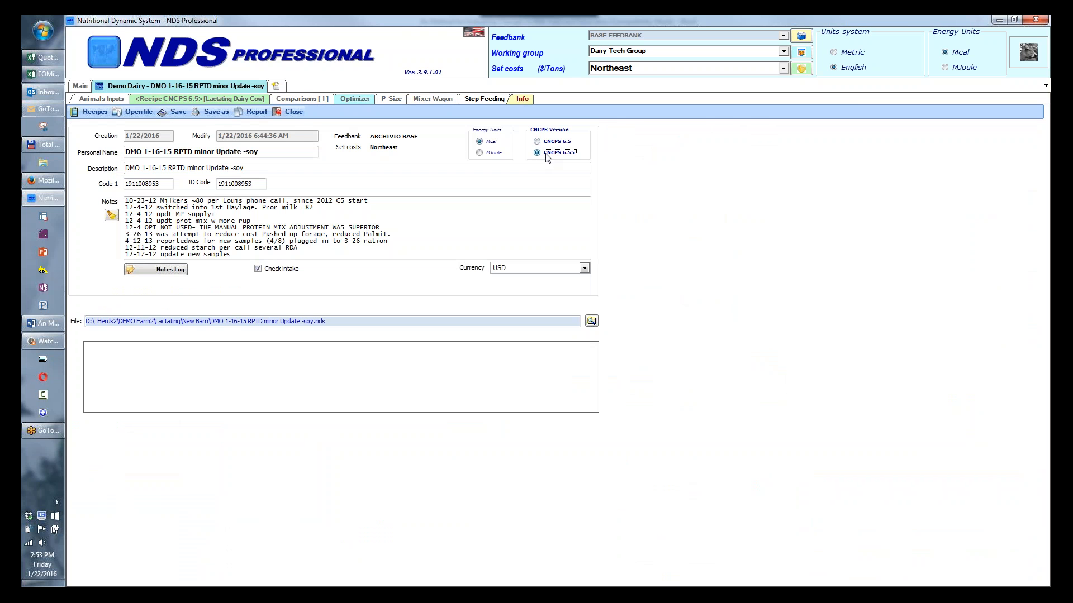
click(226, 97)
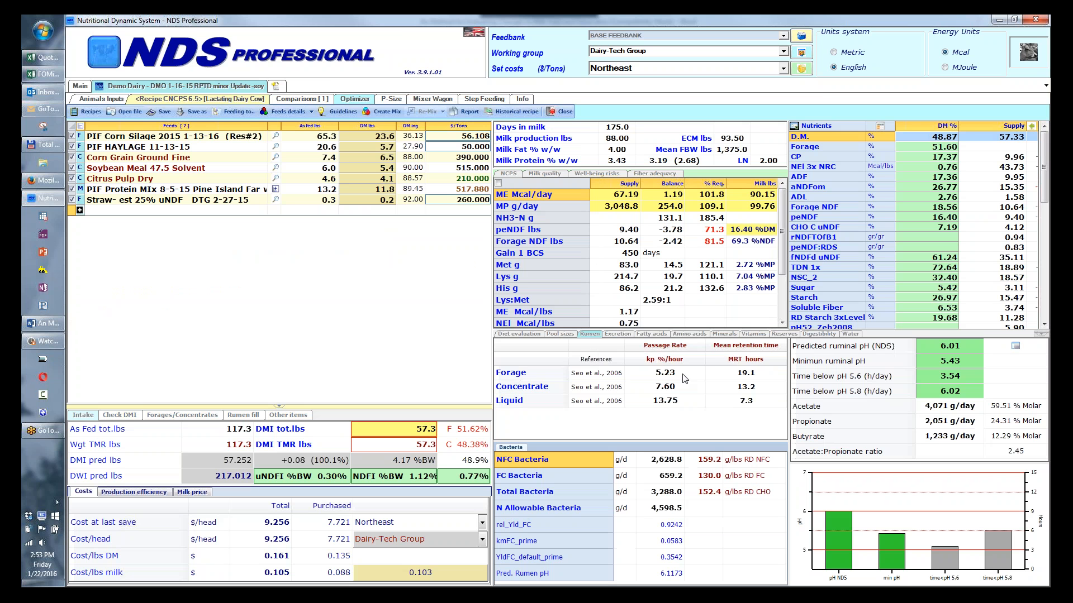
key(F12)
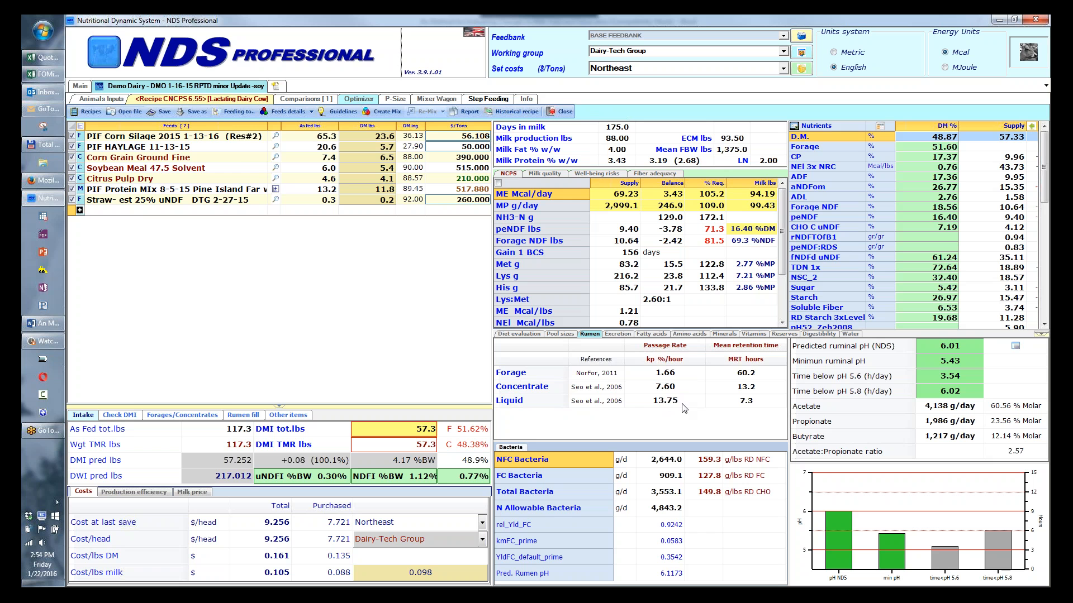
- Set the recipe's CNCPS version to 6.5 and enlarge the summary evaluations to examine the allowable milk
click(525, 100)
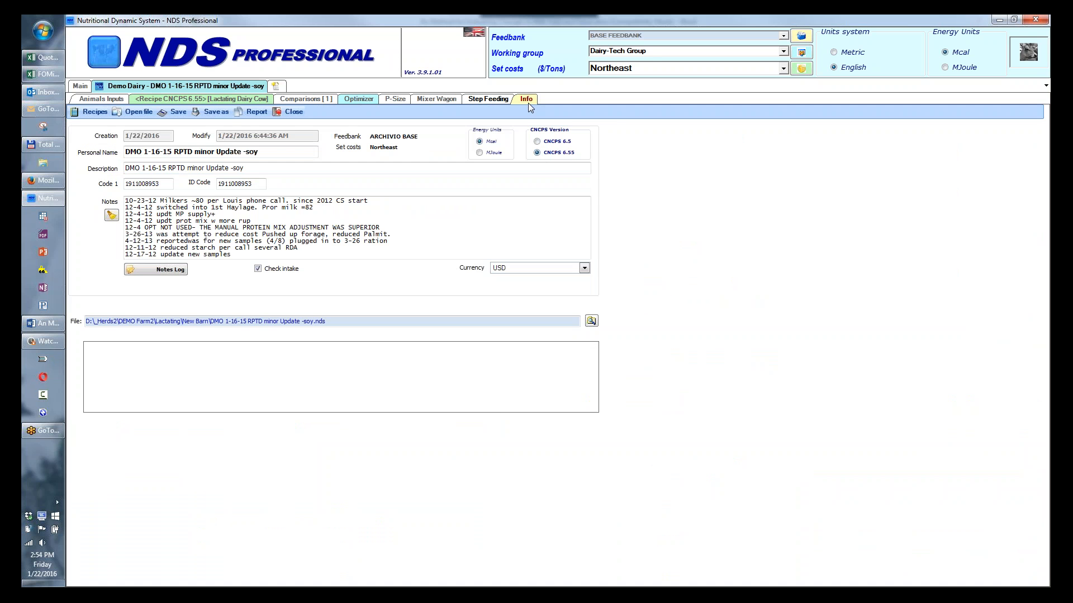
click(537, 142)
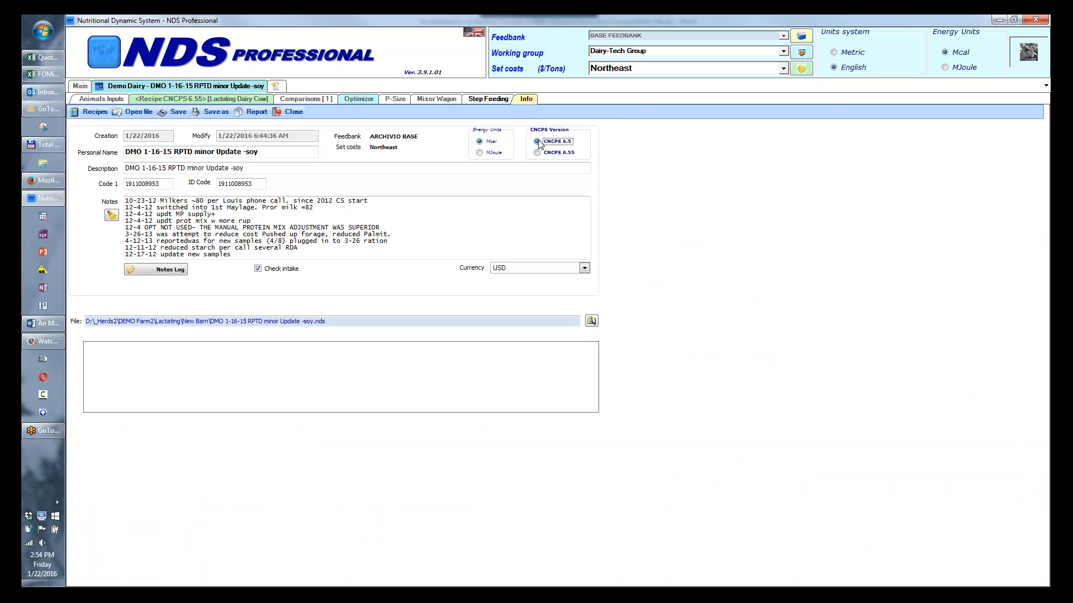
click(219, 99)
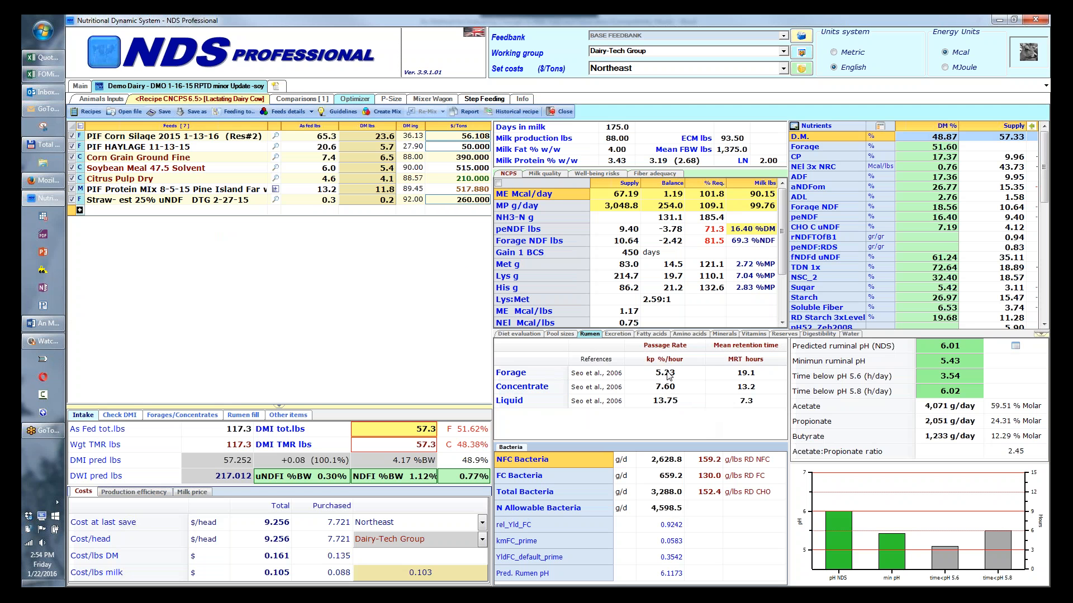
double_click(753, 188)
mouse_move(774, 186)
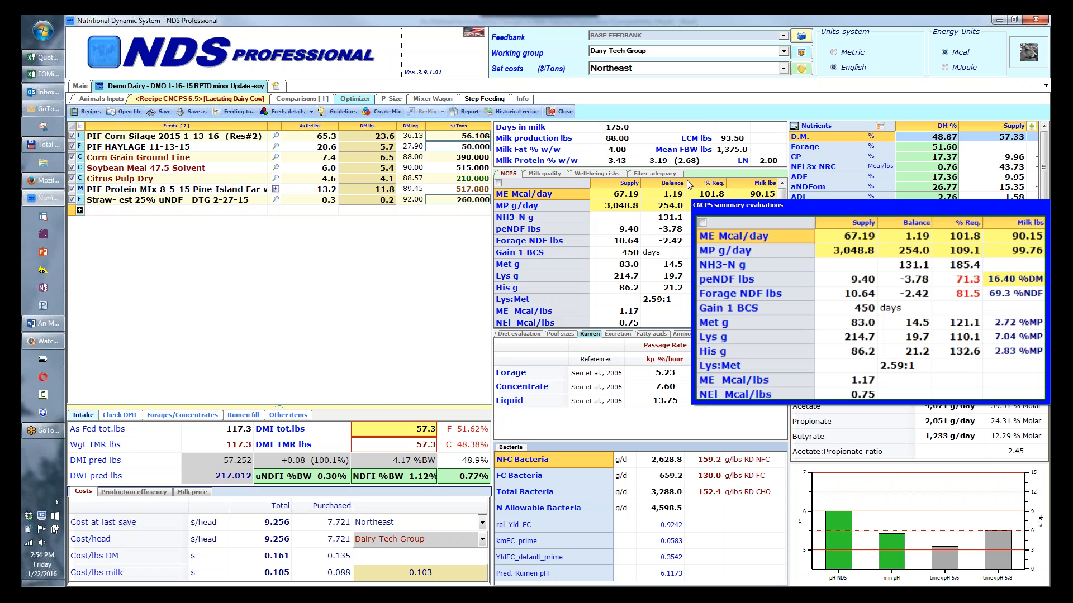
- Set the recipe's CNCPS version to 6.55 and examine its allowable milk and NEl 3x NRC supply
click(522, 99)
click(537, 153)
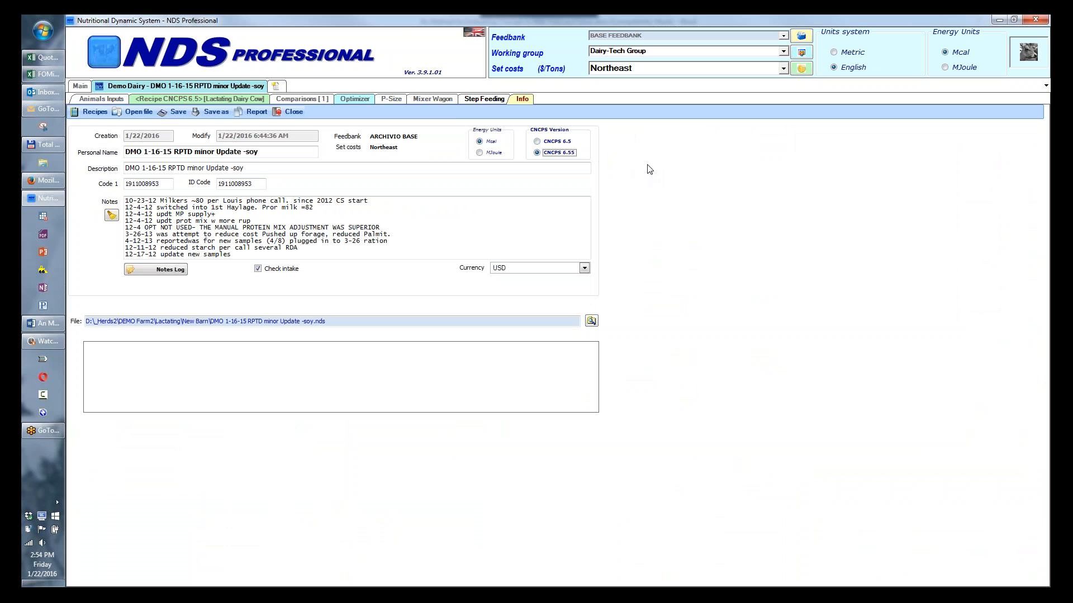
click(227, 99)
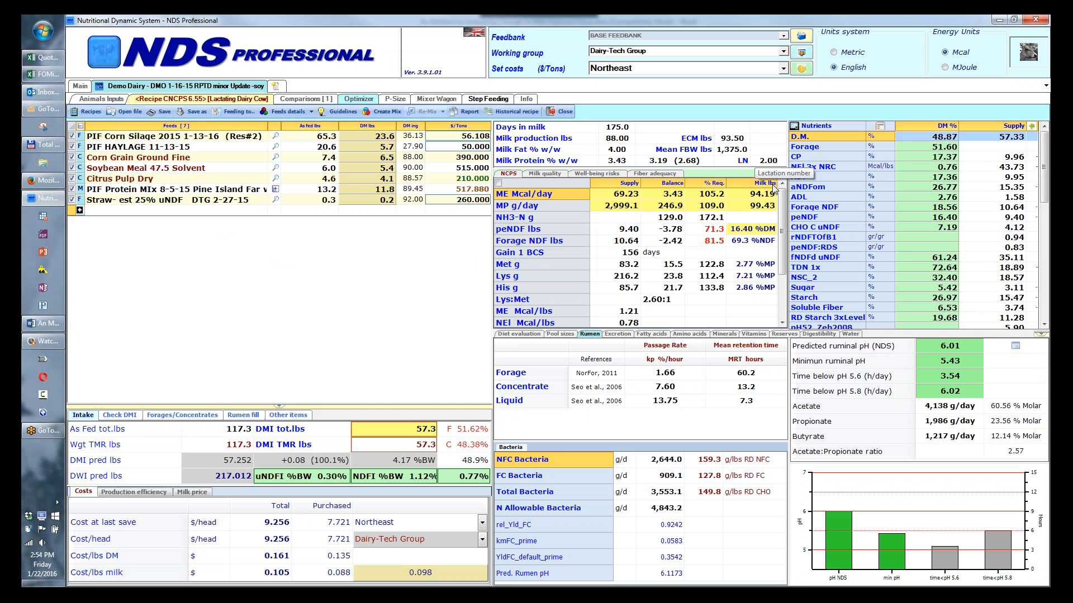
mouse_move(771, 200)
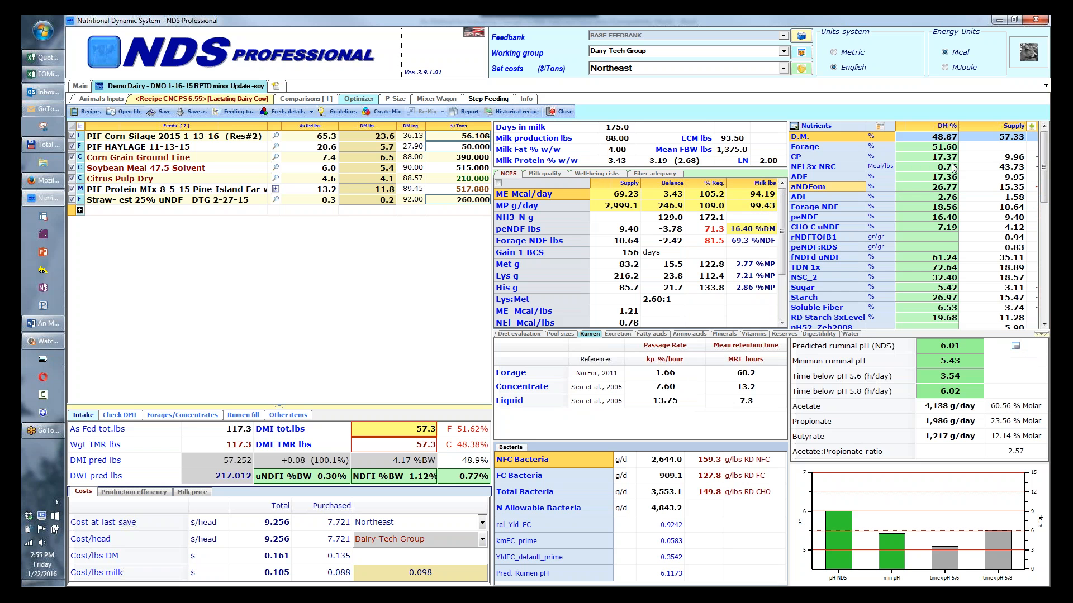
click(986, 169)
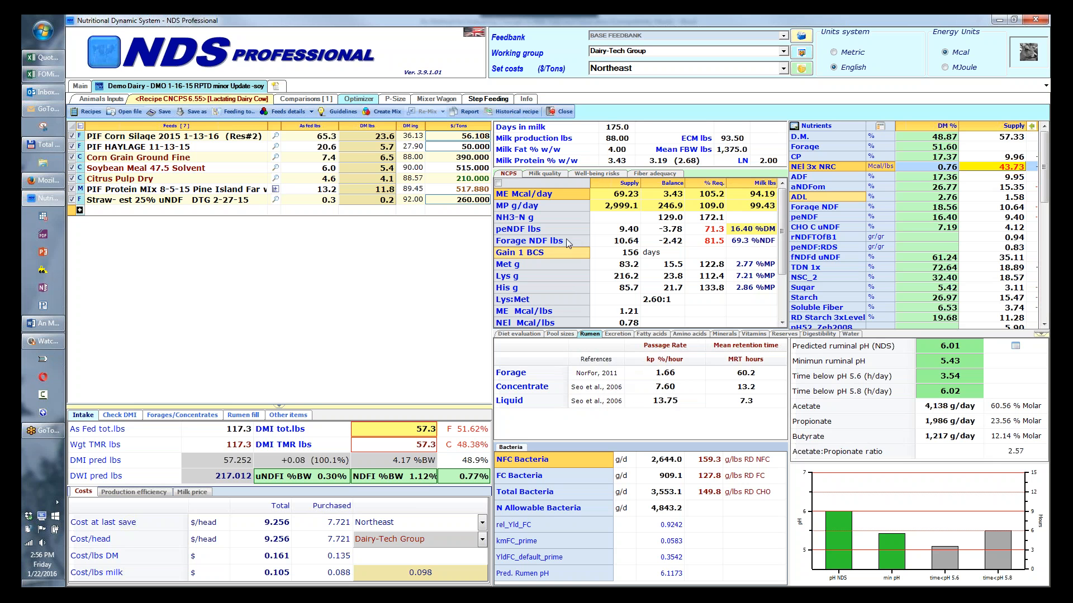
- Examine each ingredient's contribution to ME Supply among the NCPS nutrient contributions, and close the contributions window
click(311, 112)
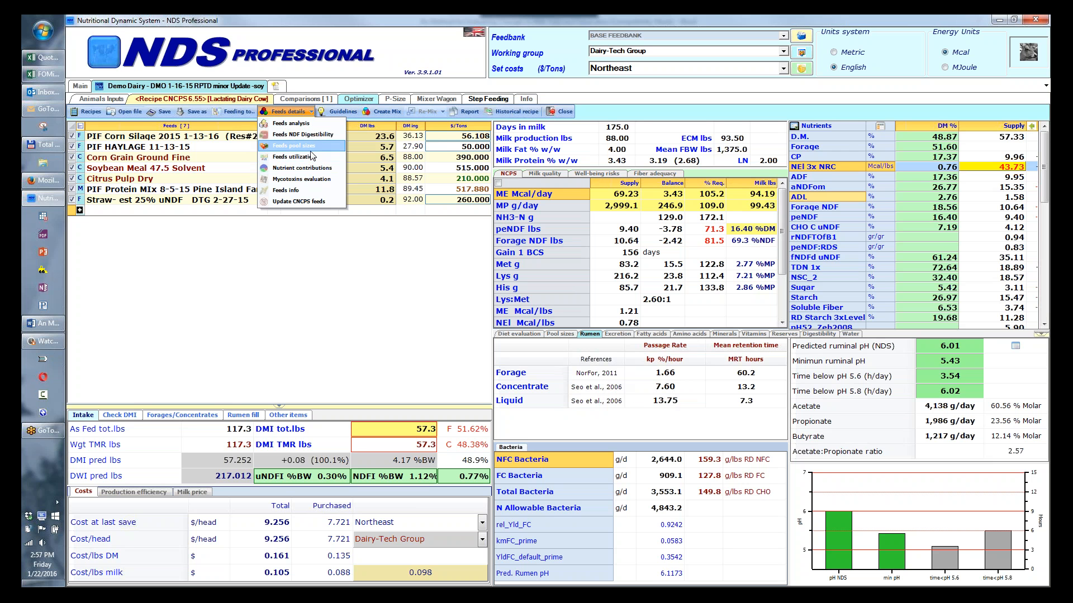
click(308, 168)
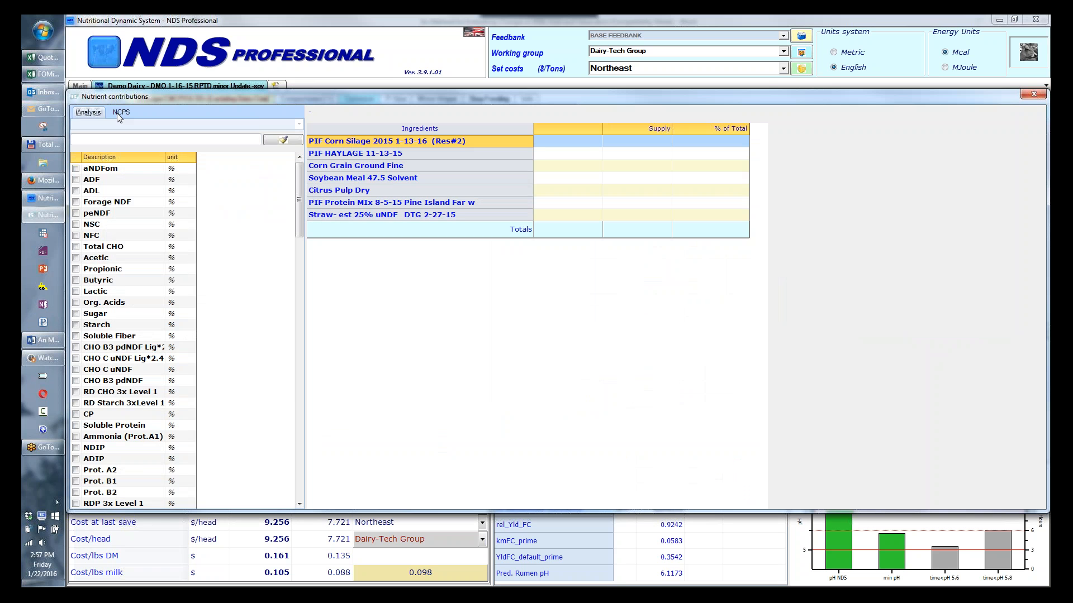
click(120, 112)
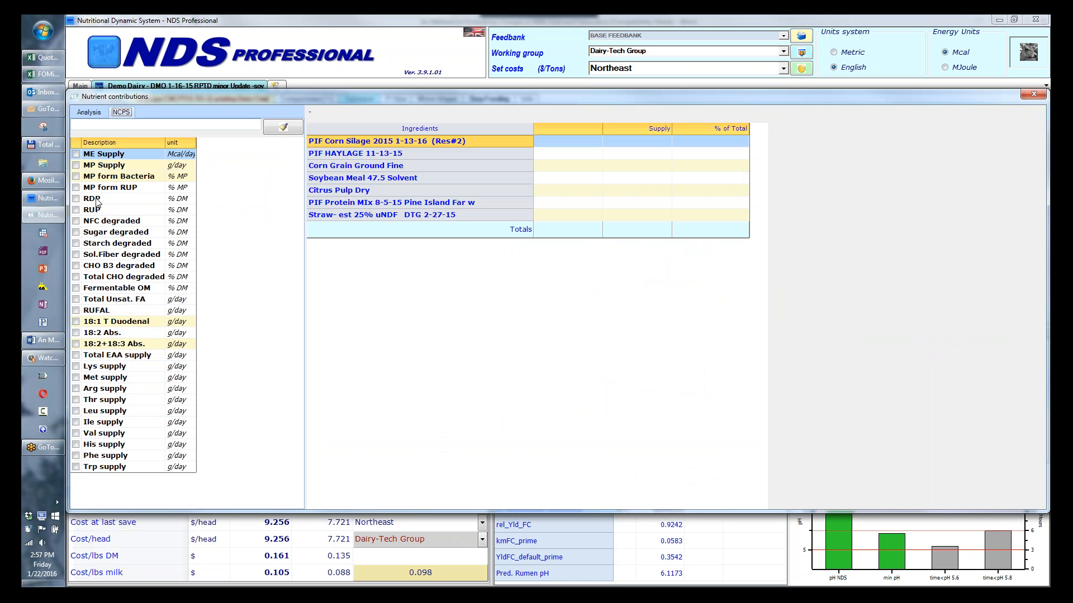
click(75, 154)
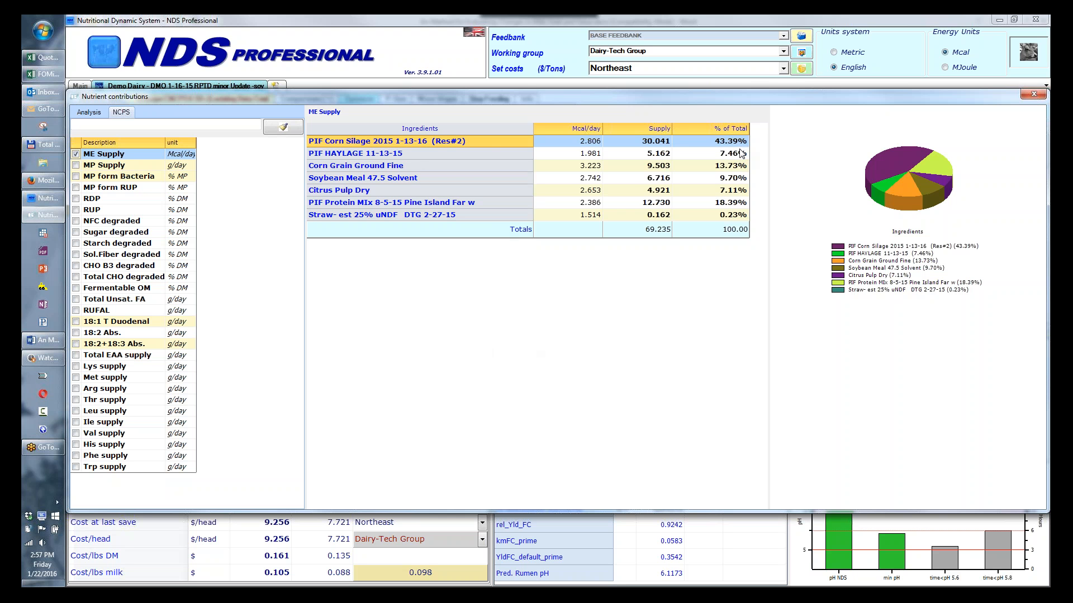
click(1037, 98)
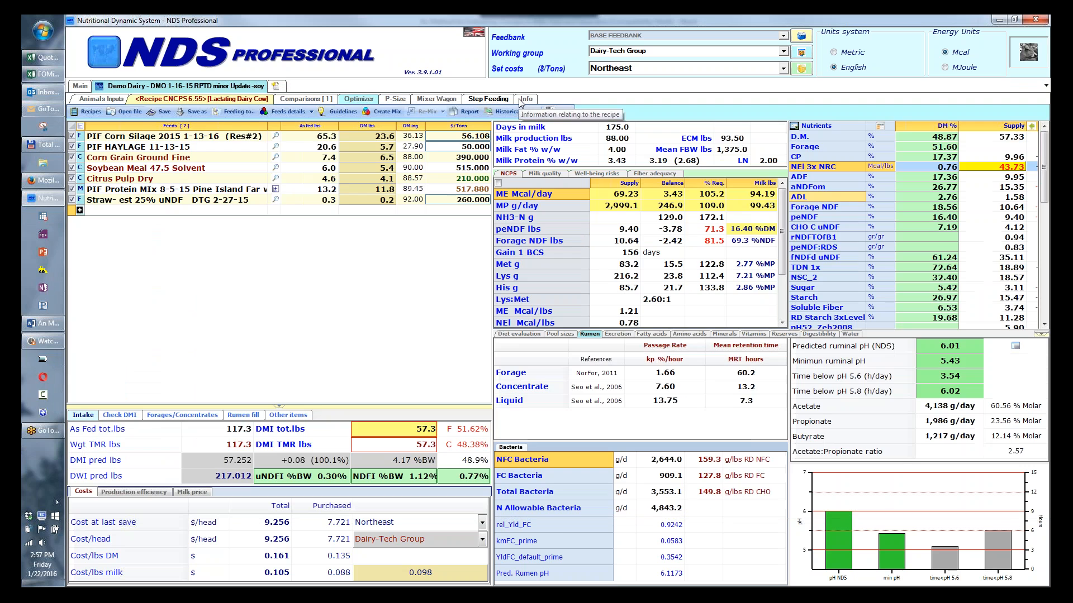
- Set the recipe's CNCPS version to 6.5 and examine each ingredient's contribution to ME Supply under that version
click(521, 100)
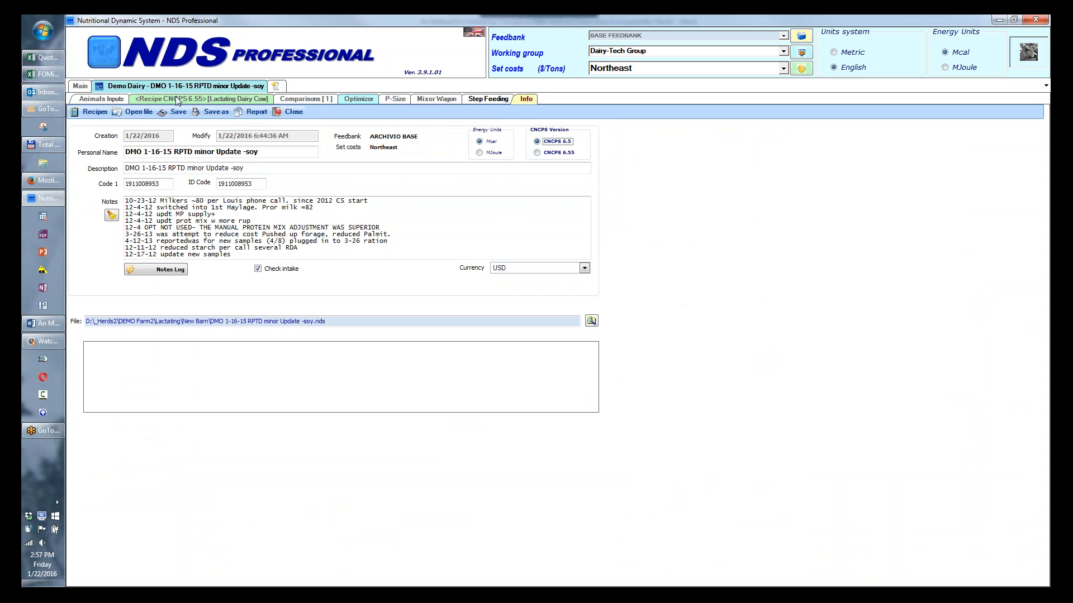
click(177, 100)
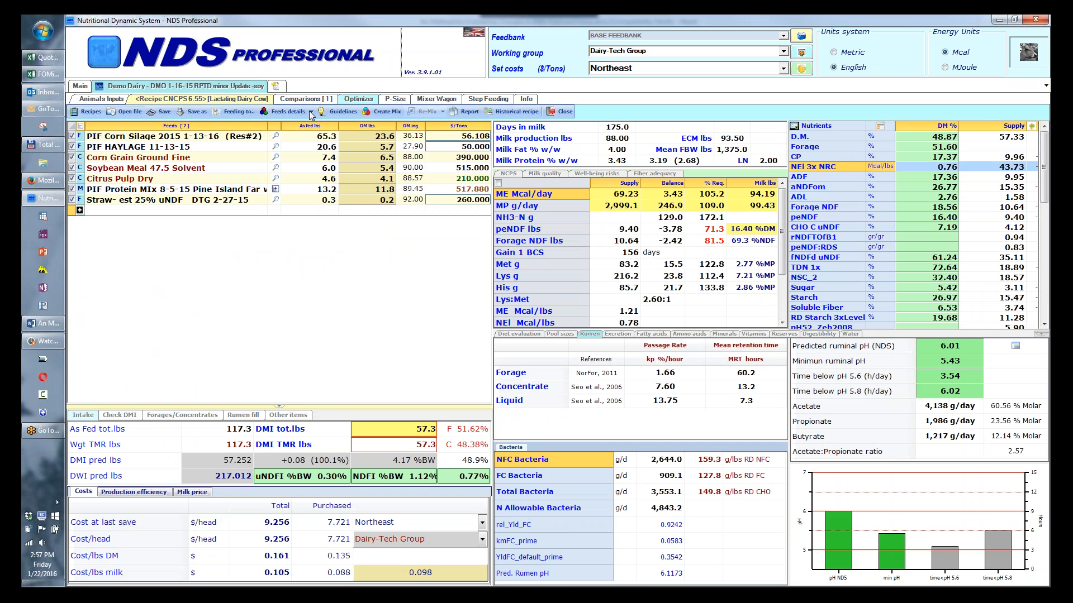
click(311, 111)
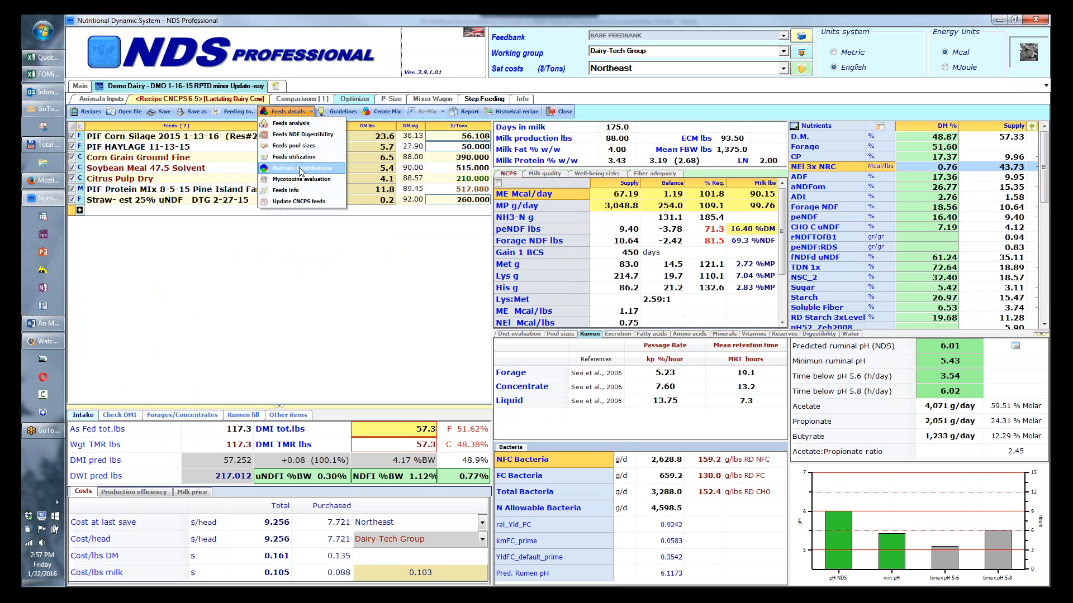
click(301, 169)
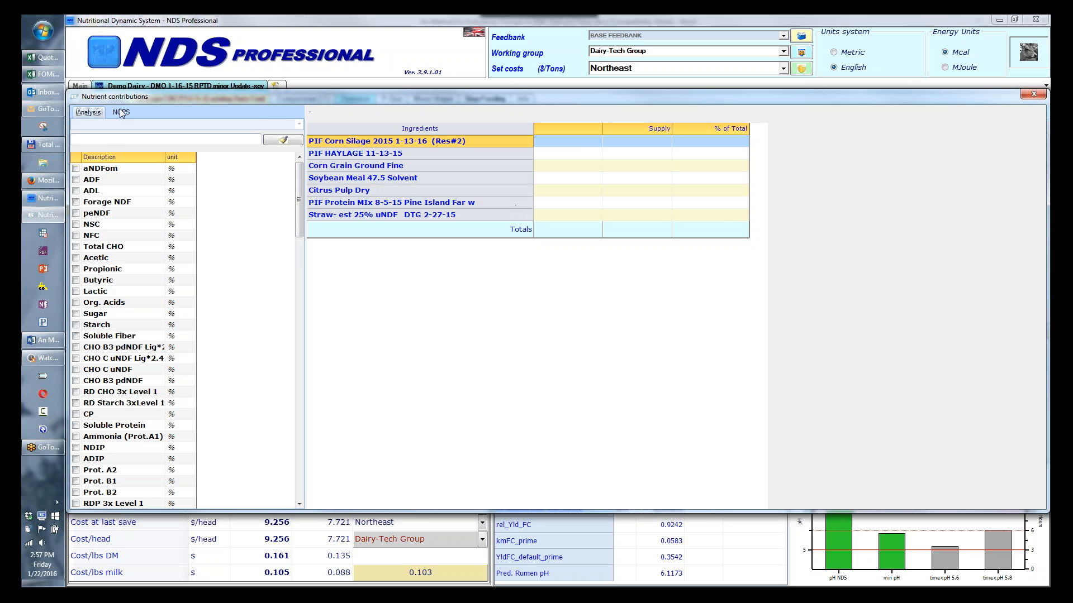
click(121, 113)
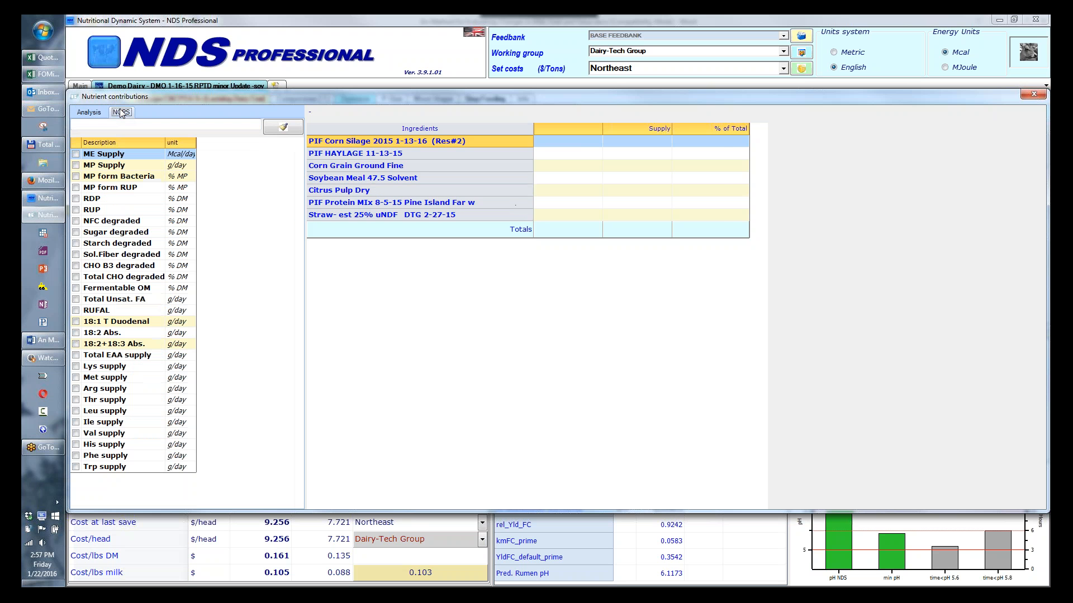
click(76, 154)
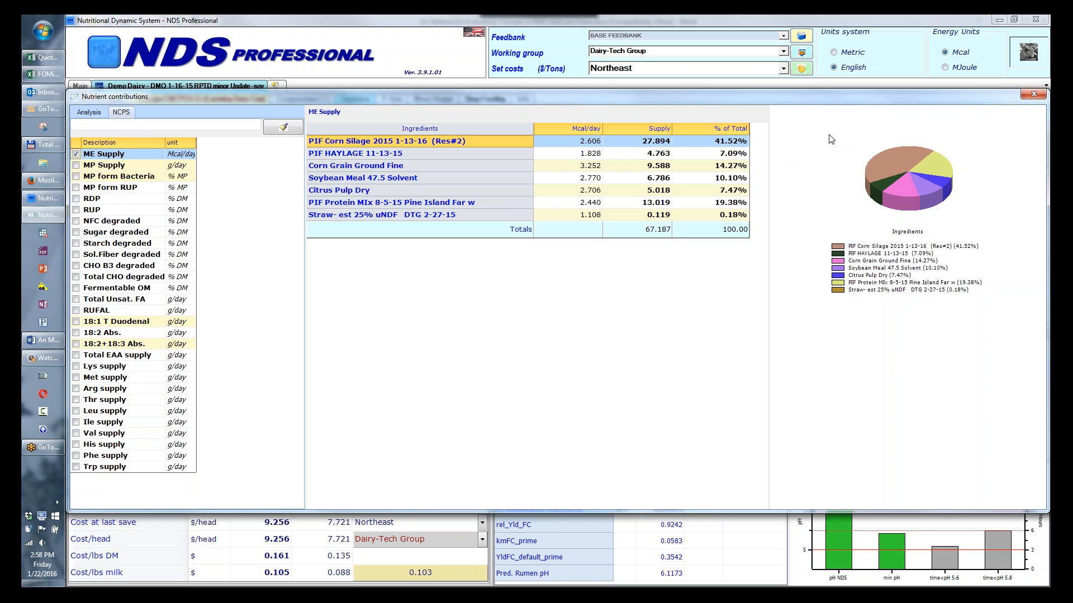
click(1033, 96)
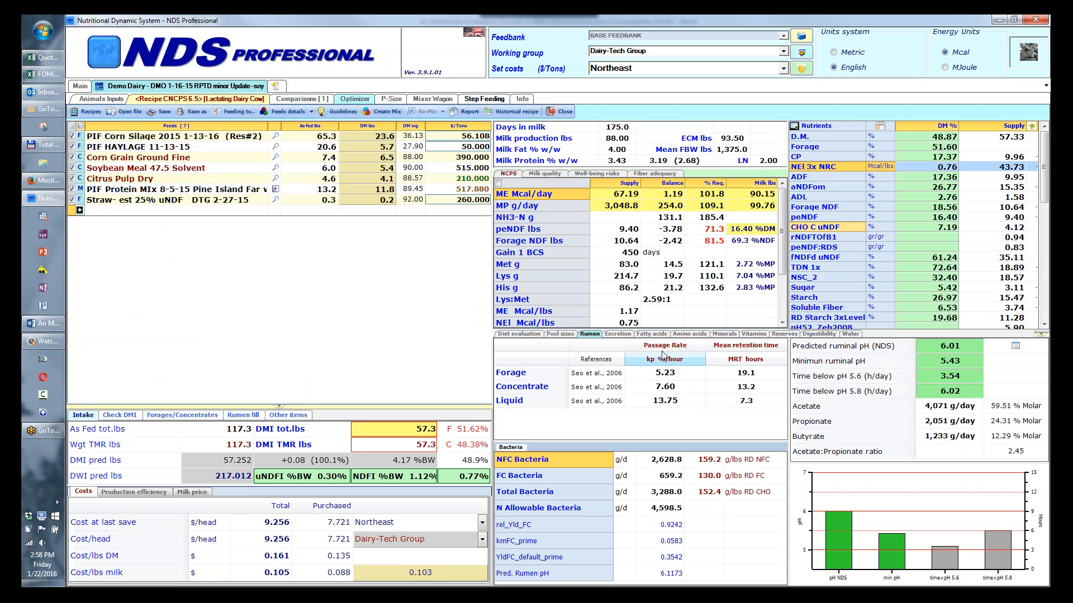
- Show the total digestive tract digestibility and set the recipe's CNCPS version to 6.55 to compare it
click(826, 334)
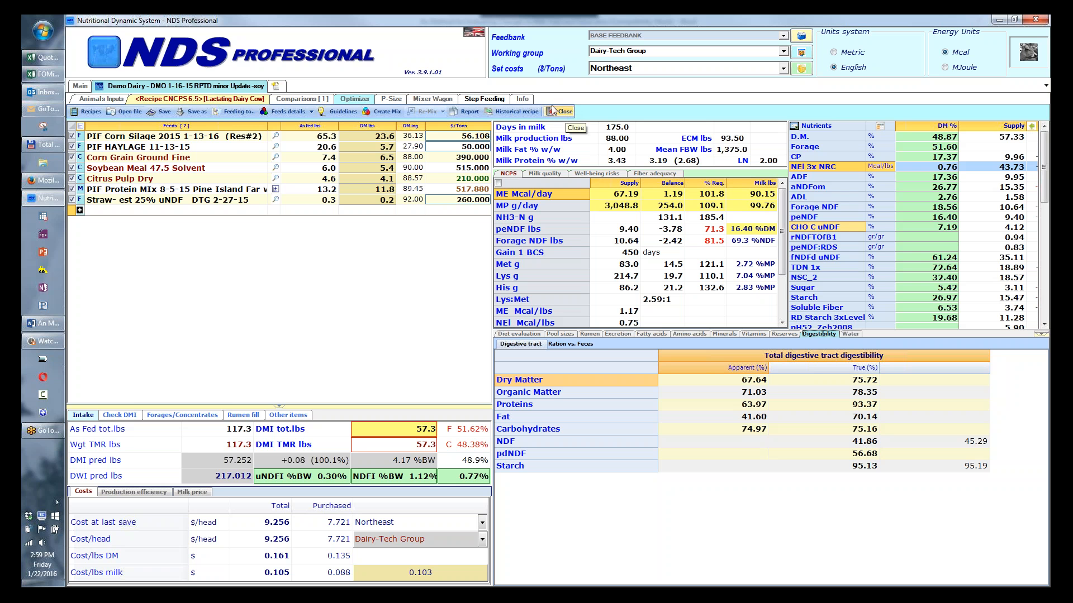
click(522, 100)
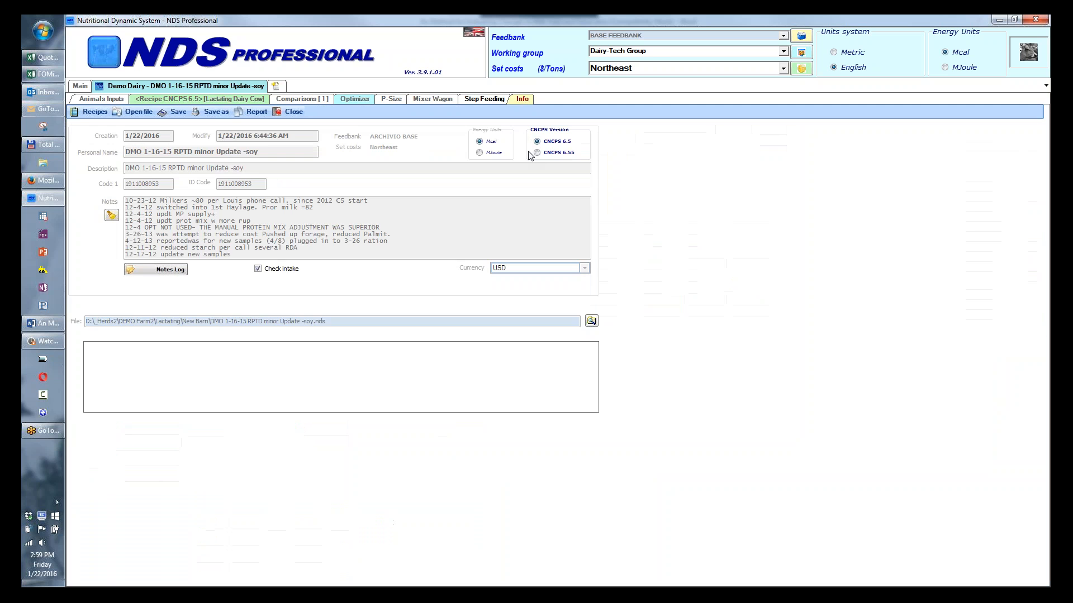
click(537, 152)
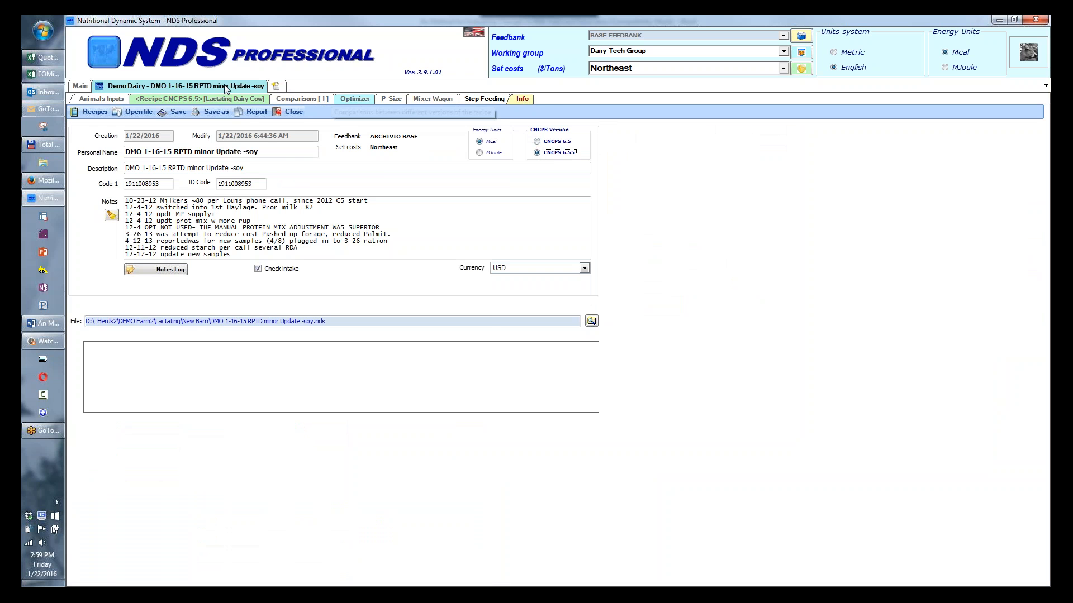
click(204, 99)
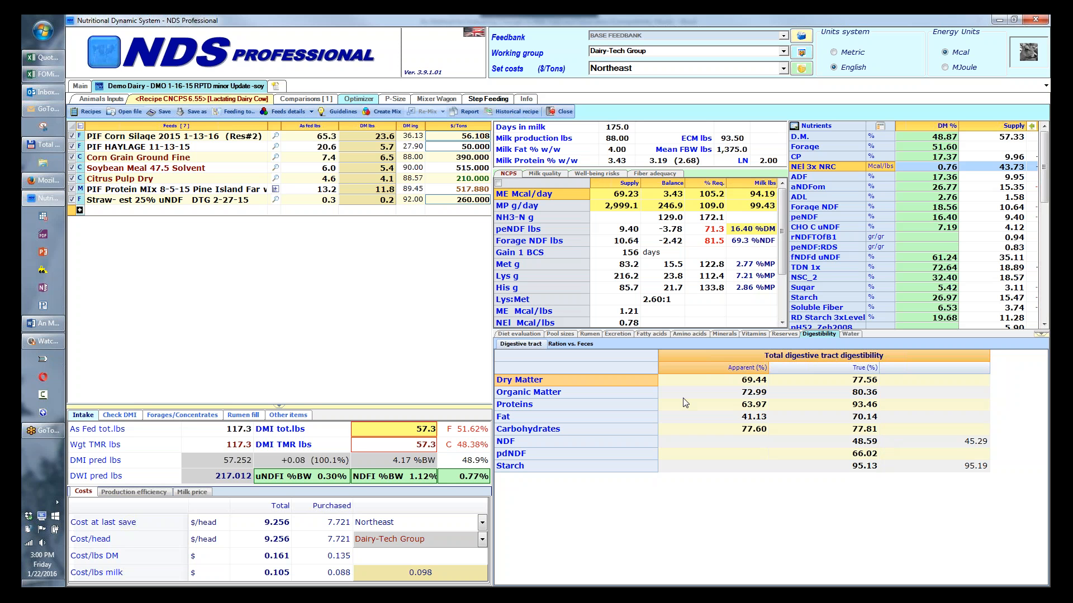
- Show the recipe's excretion results and set its CNCPS version to 6.5 to examine fecal output and composition under that version
click(617, 334)
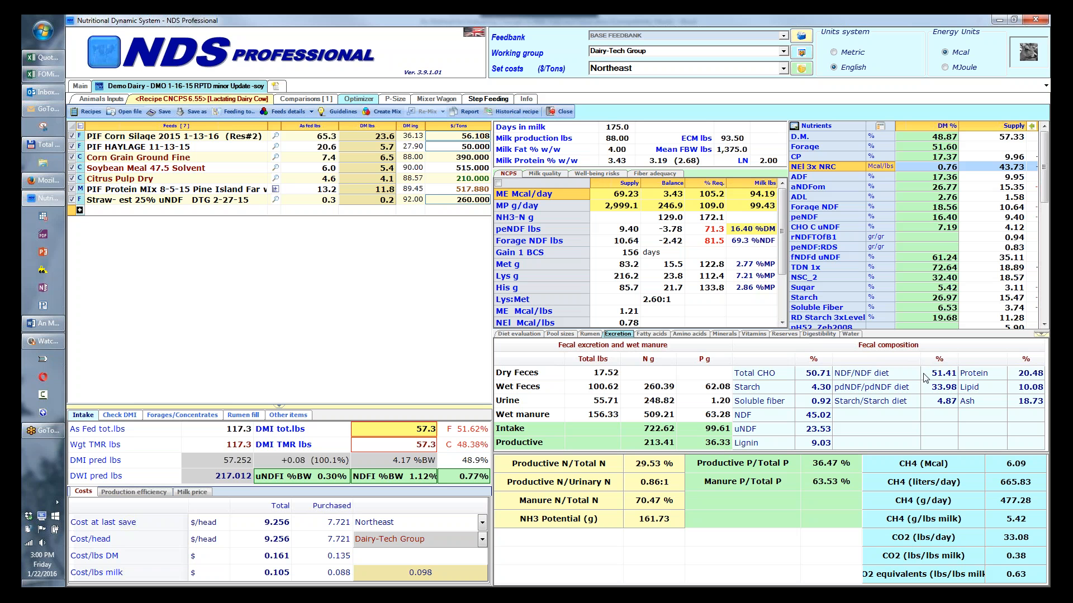
click(527, 99)
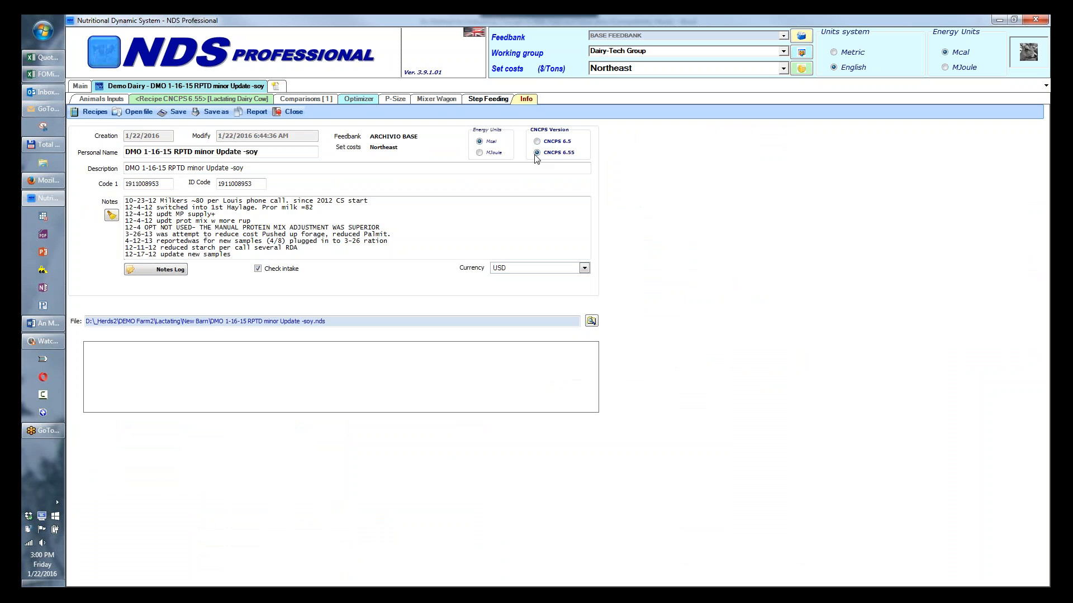
click(537, 142)
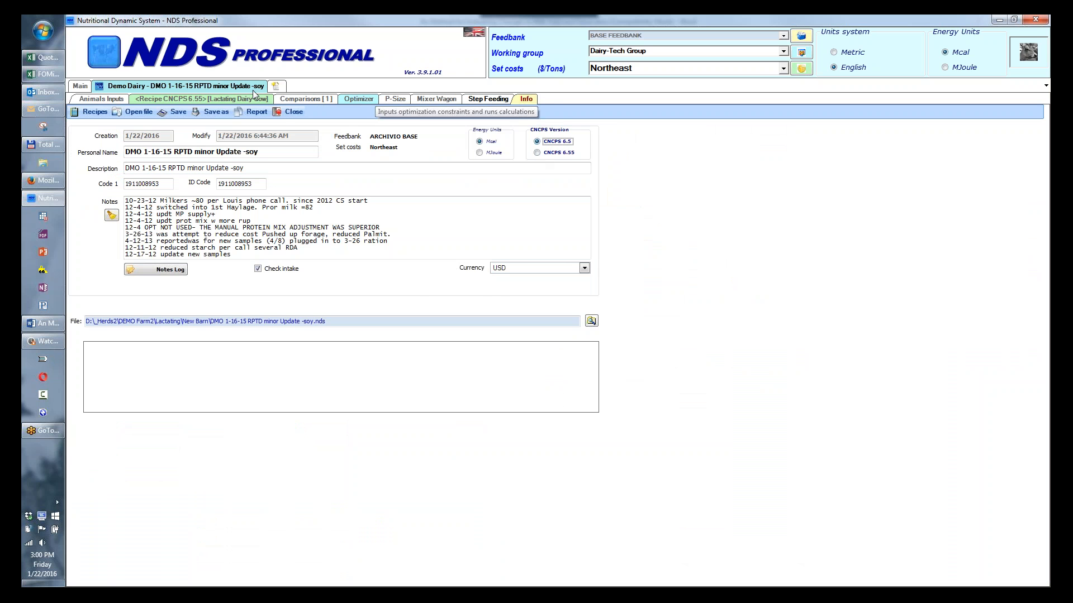
click(200, 99)
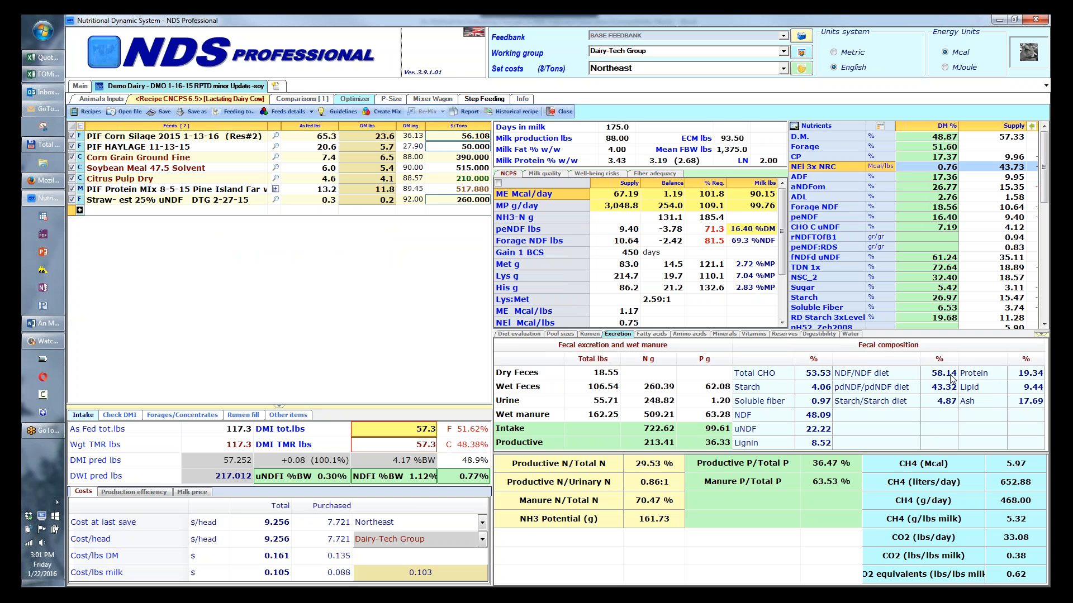
- Set the recipe's CNCPS version to 6.55 and compare its fecal excretion, wet manure and fecal composition
click(525, 100)
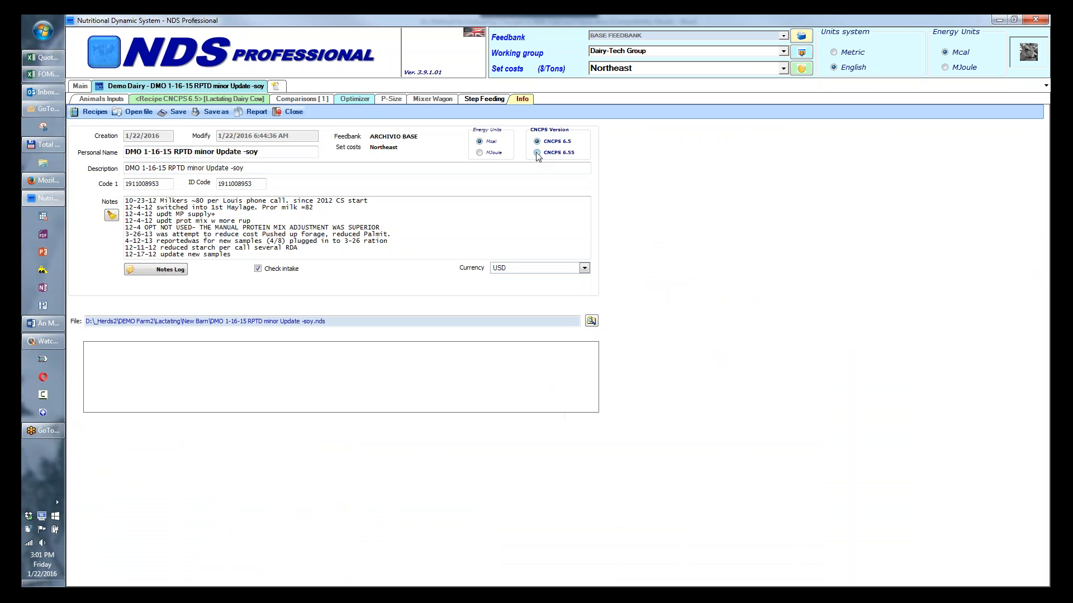
click(536, 154)
click(231, 100)
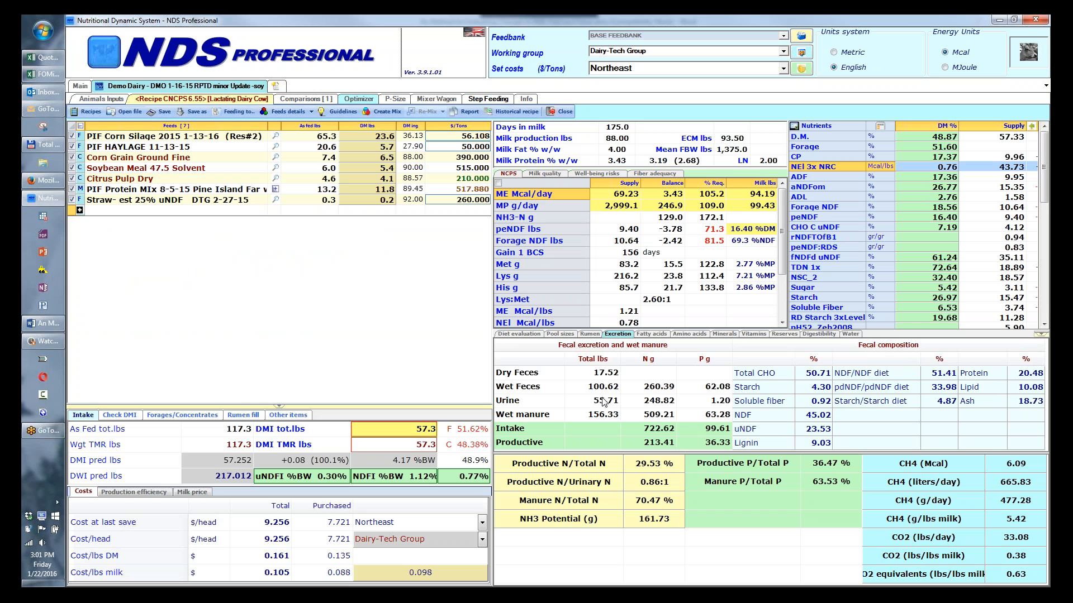
- Show the recipe's carbohydrate and protein pool sizes and set its CNCPS version to 6.5 to compare them
click(559, 334)
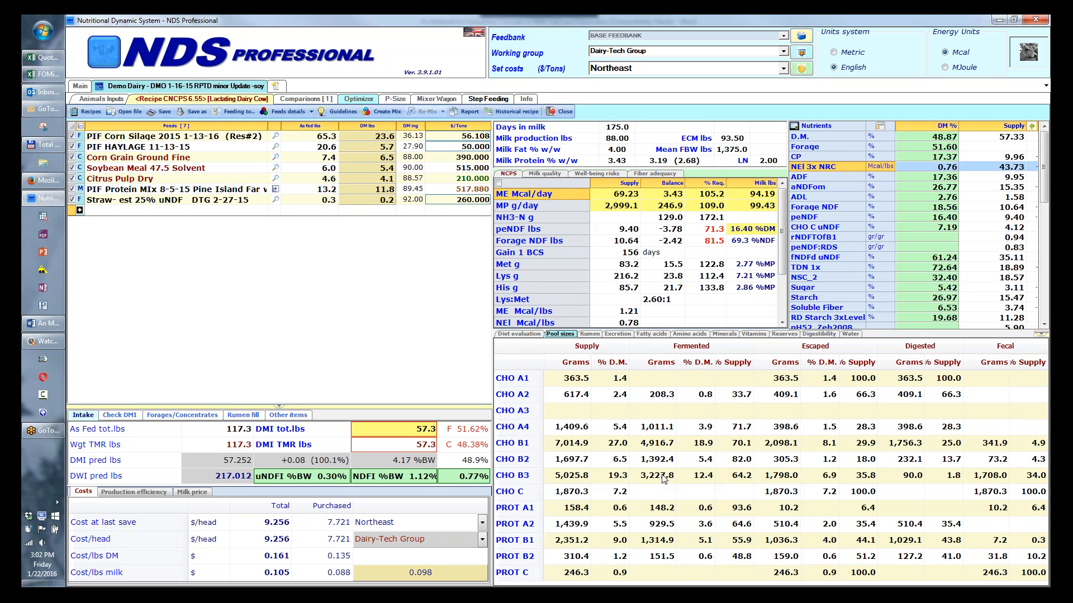
click(528, 99)
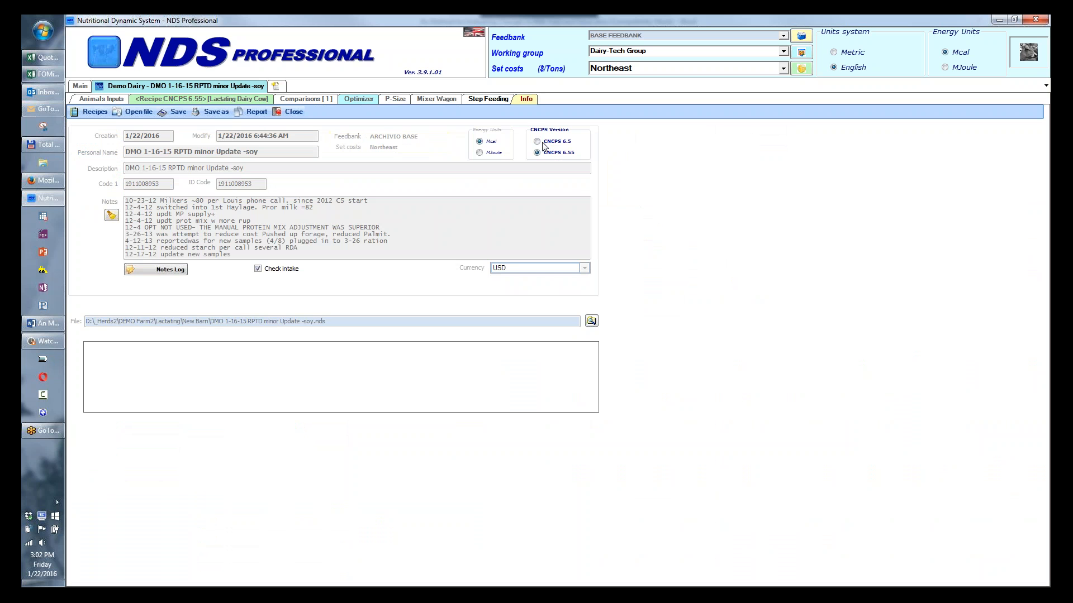
click(231, 99)
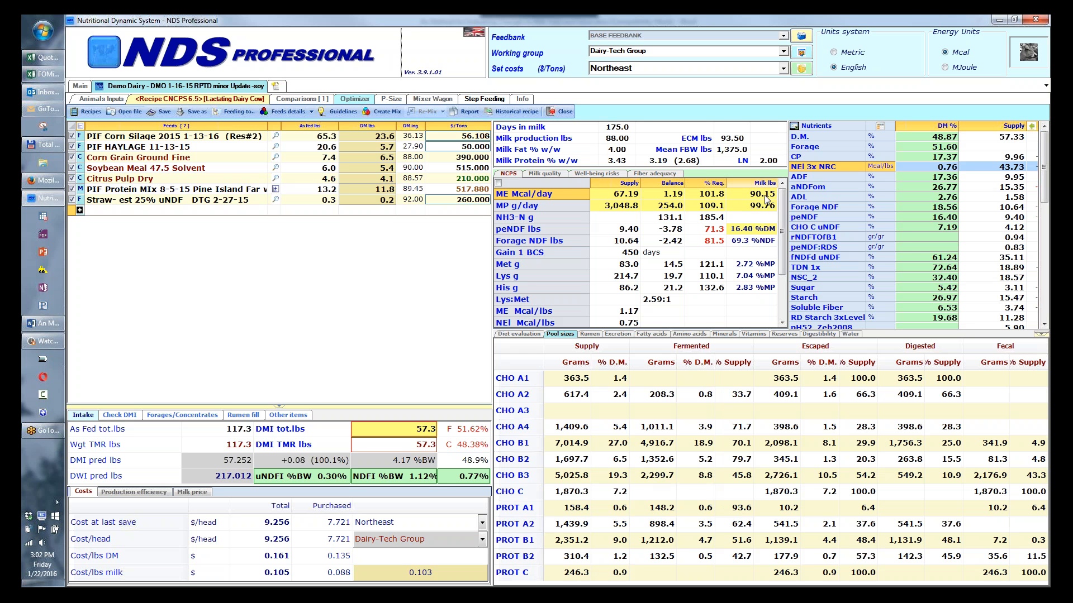
- Examine the ME and MP allowable milk under CNCPS 6.5, and set the recipe's version back to 6.55
drag(766, 199, 768, 203)
mouse_move(776, 192)
mouse_down()
mouse_move(787, 197)
mouse_move(764, 200)
mouse_up()
double_click(764, 200)
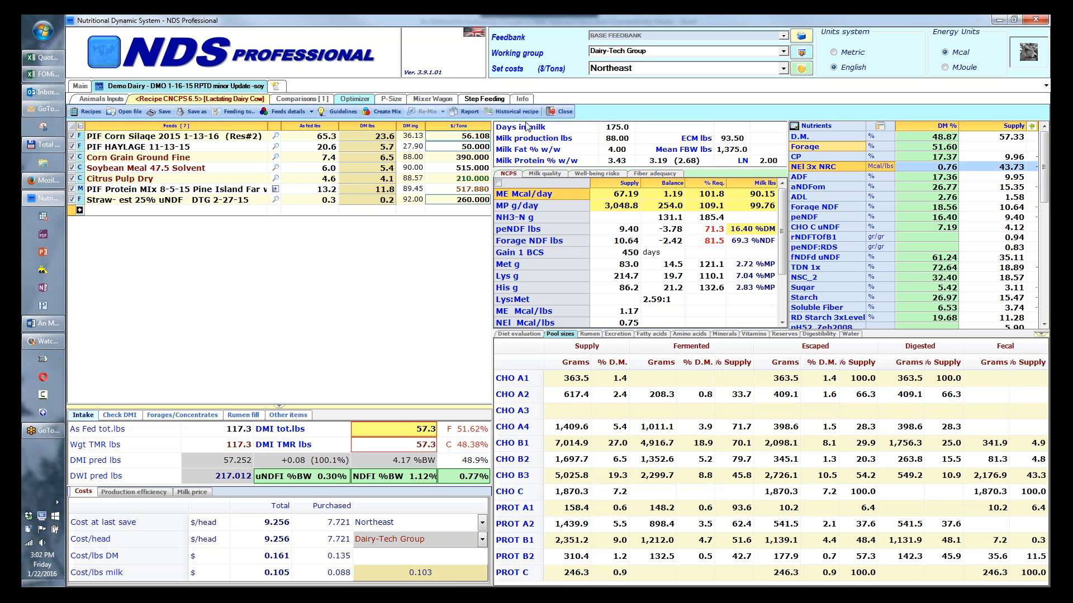
click(522, 100)
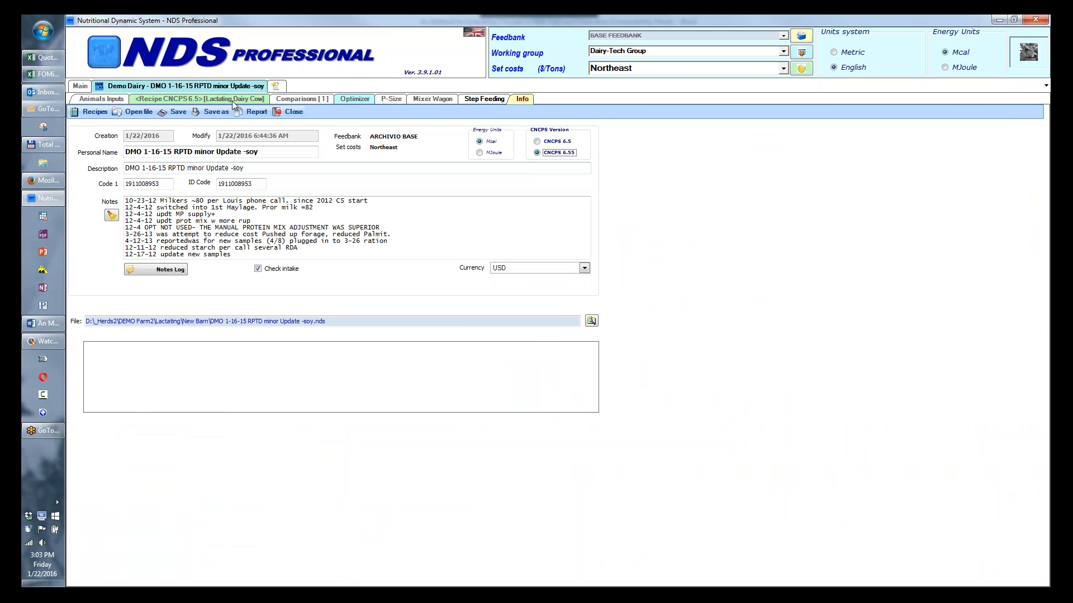
click(232, 100)
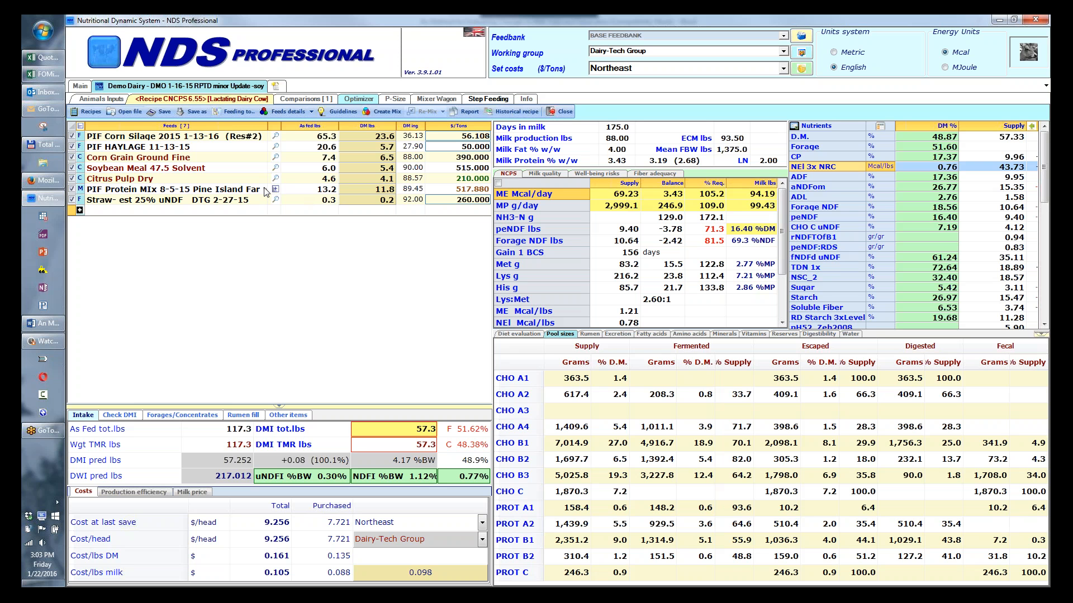
- Open the PIF Corn Silage 2015 feed and examine its intestinal digestibility values for the CHO B3 fraction
click(277, 139)
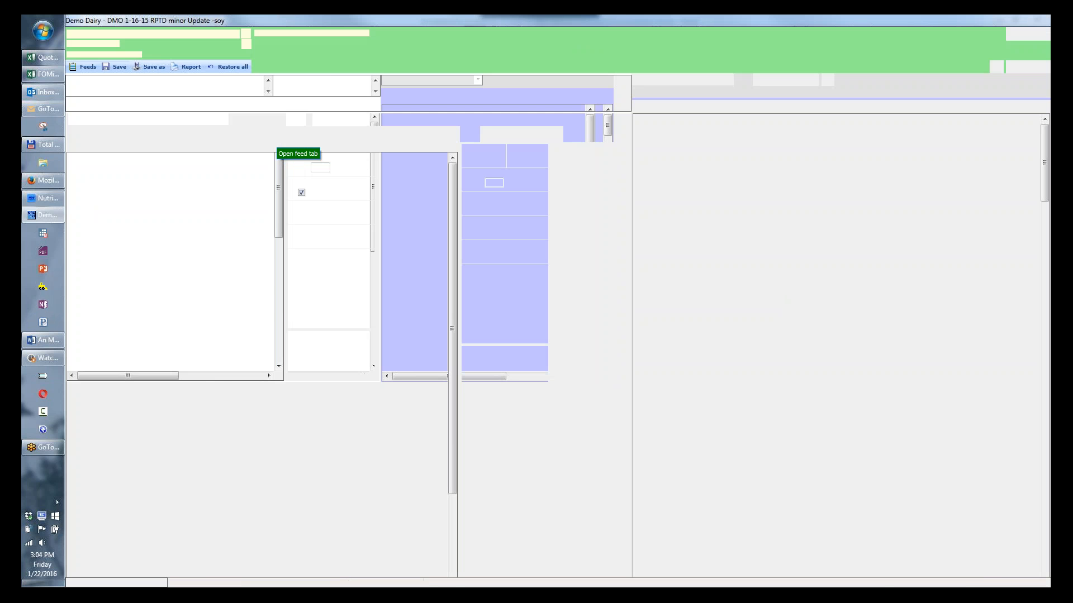
click(728, 80)
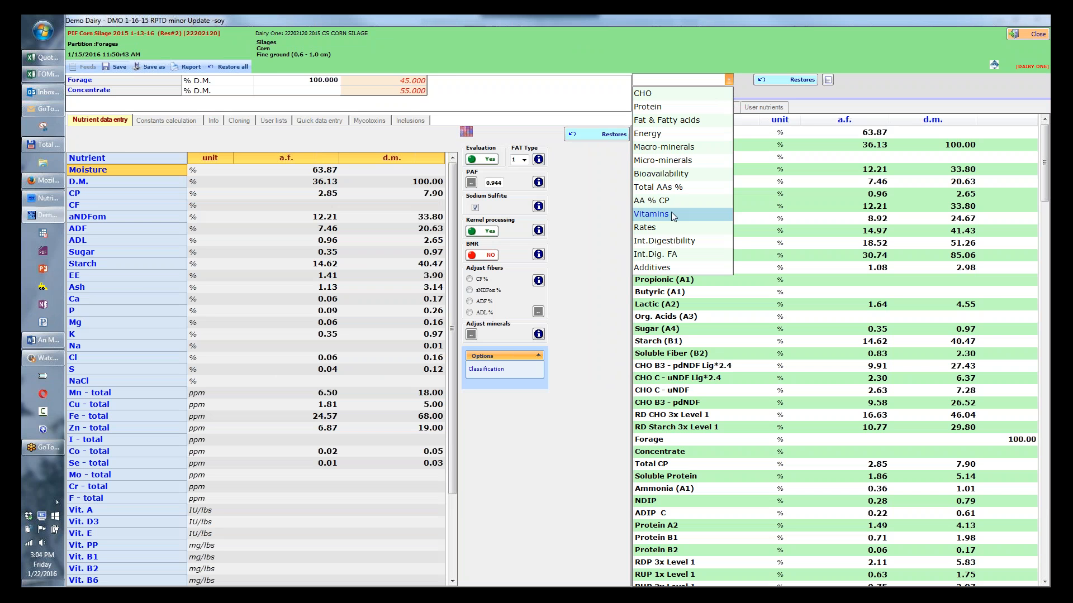
click(666, 242)
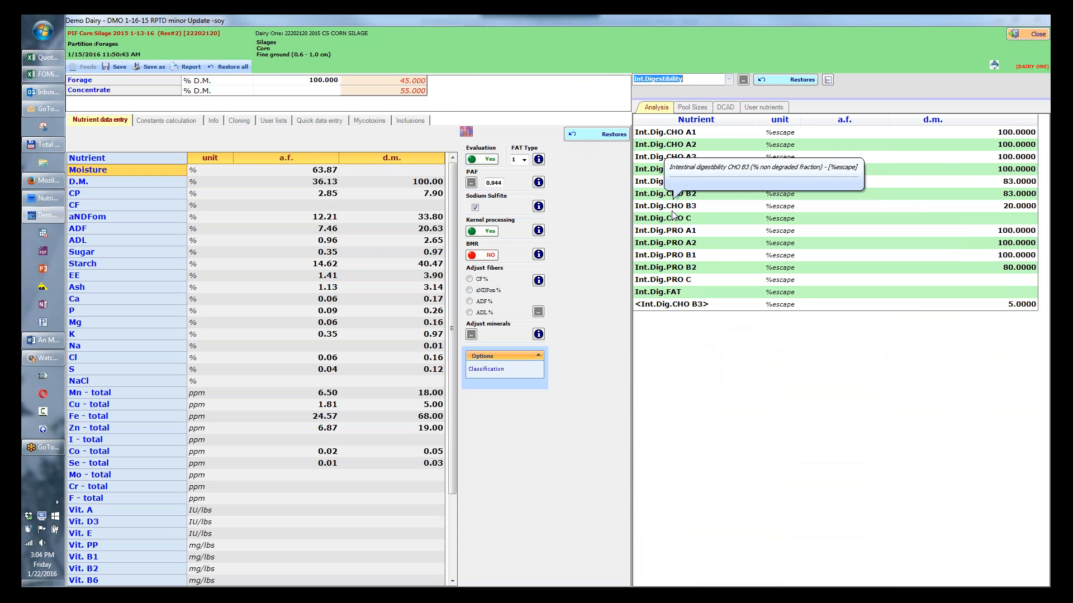
click(1026, 206)
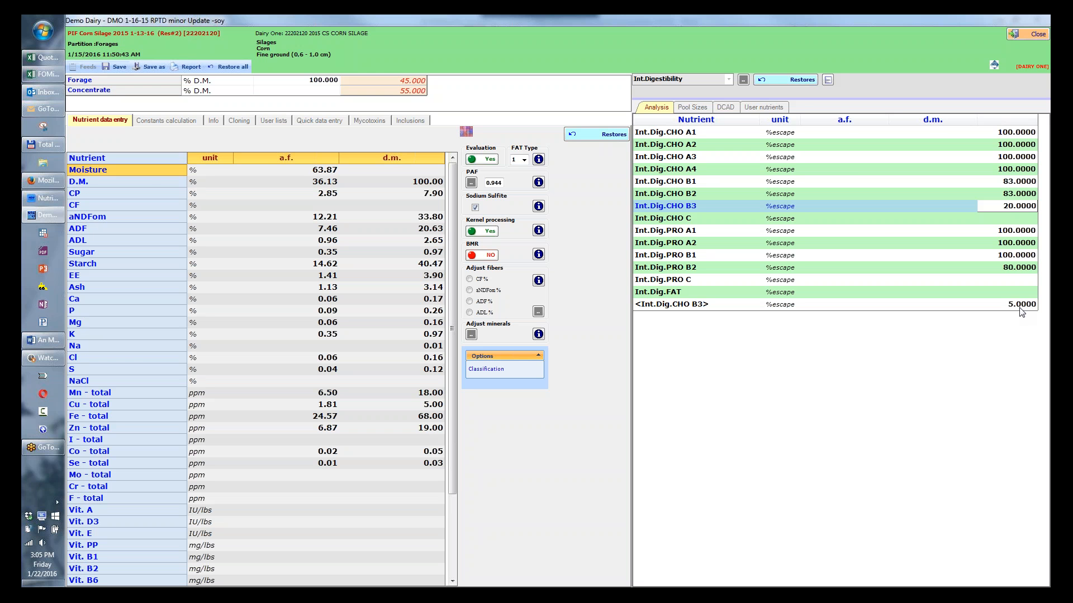
- Examine the corn silage's carbohydrate rates and intestinal digestibility among its calculation constants, and close the feed
click(169, 122)
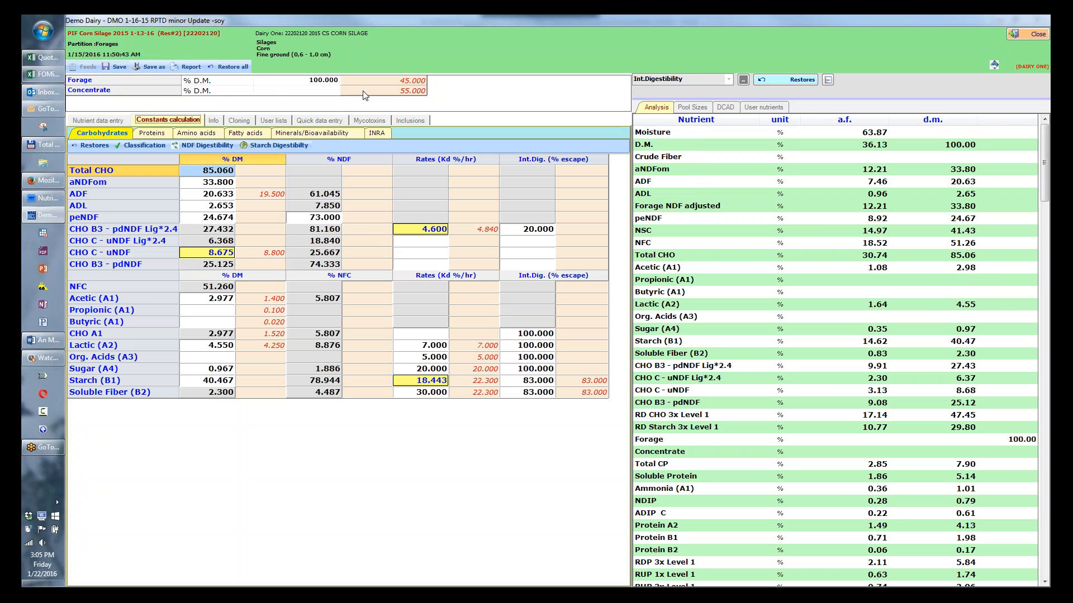
click(1038, 35)
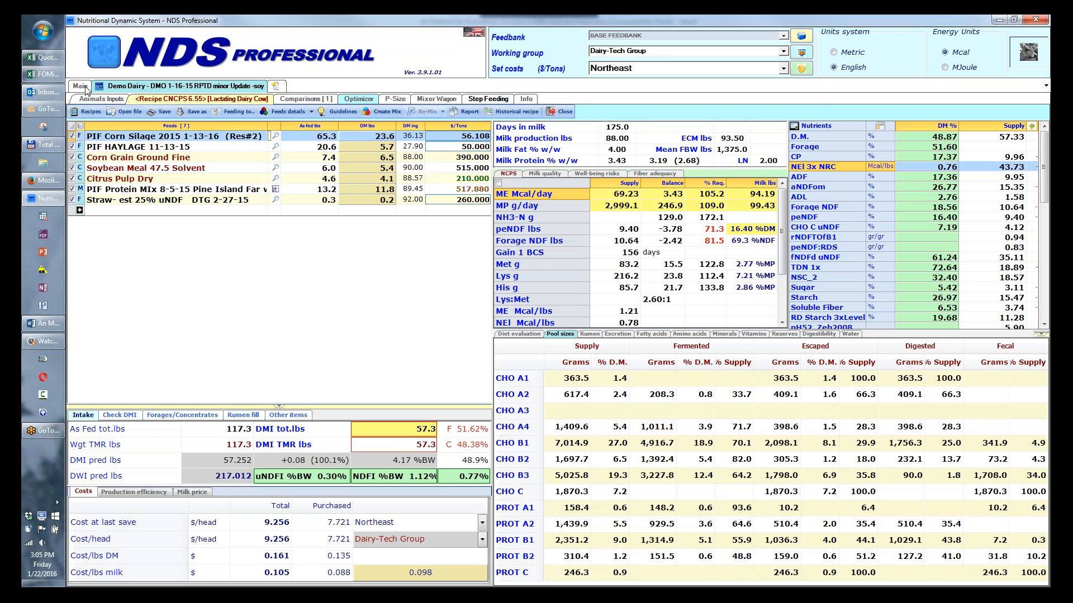
- Set the program-wide CNCPS version to 6.55 and return to the Demo Dairy recipe
click(85, 88)
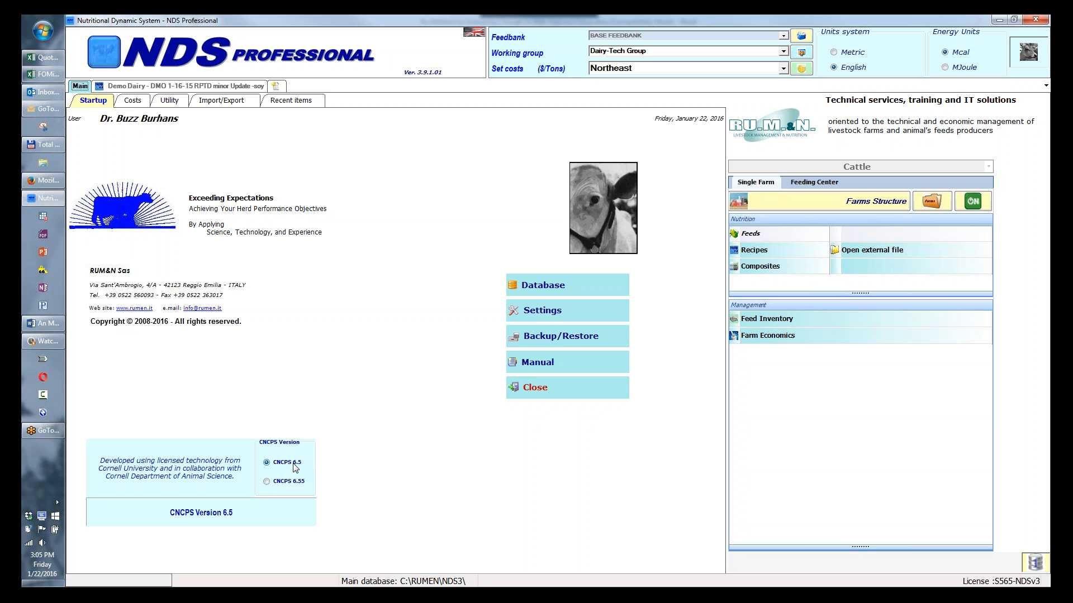
click(267, 482)
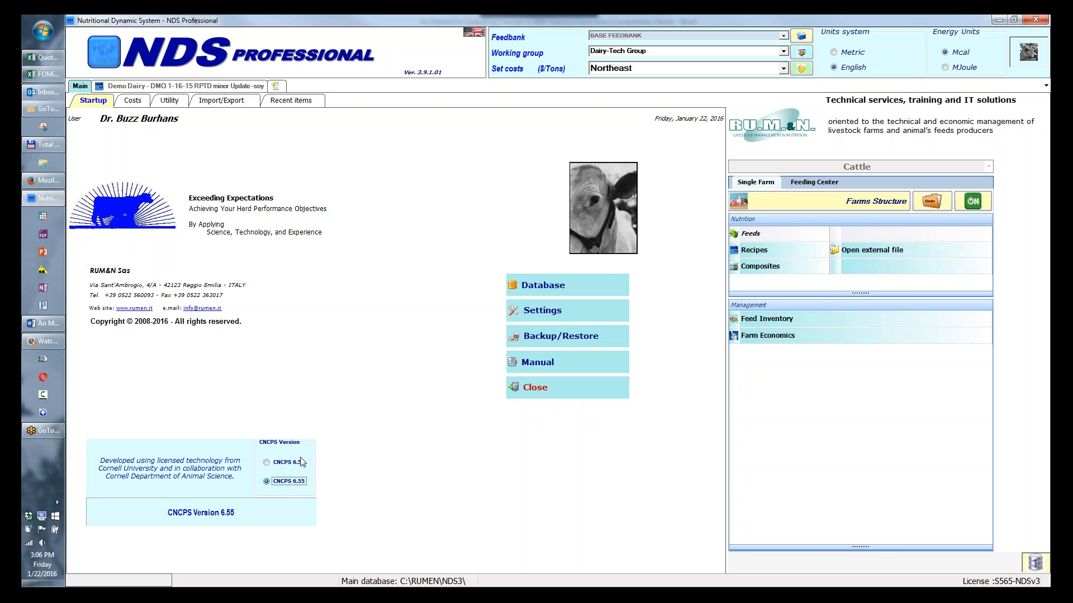
click(184, 86)
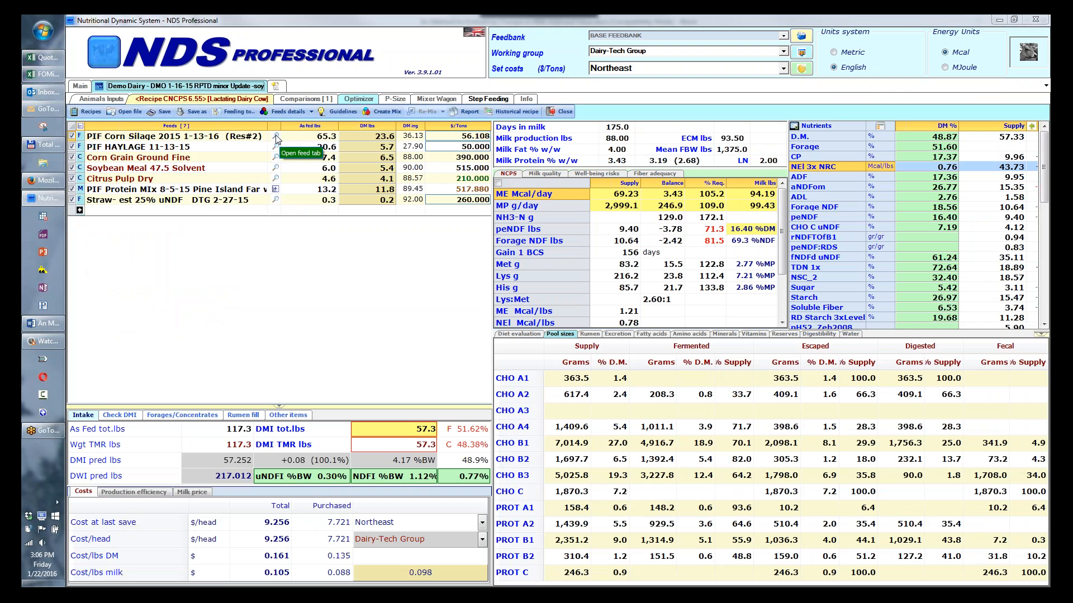
- Reopen the corn silage feed, compare the CHO B3 intestinal digestibility in its carbohydrate constants and digestibility analysis, and close it
click(276, 137)
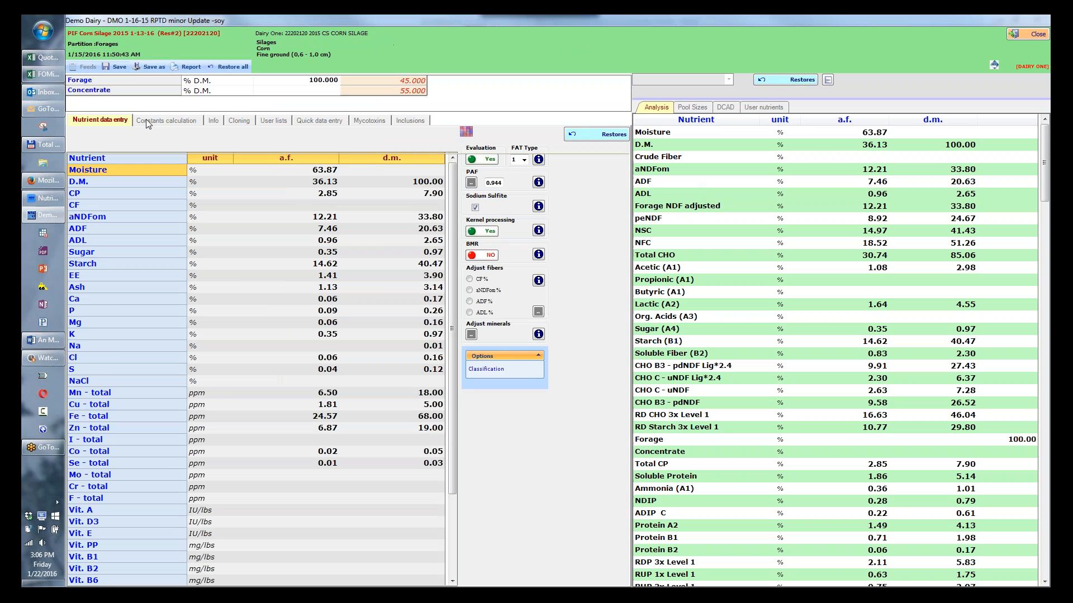
click(148, 122)
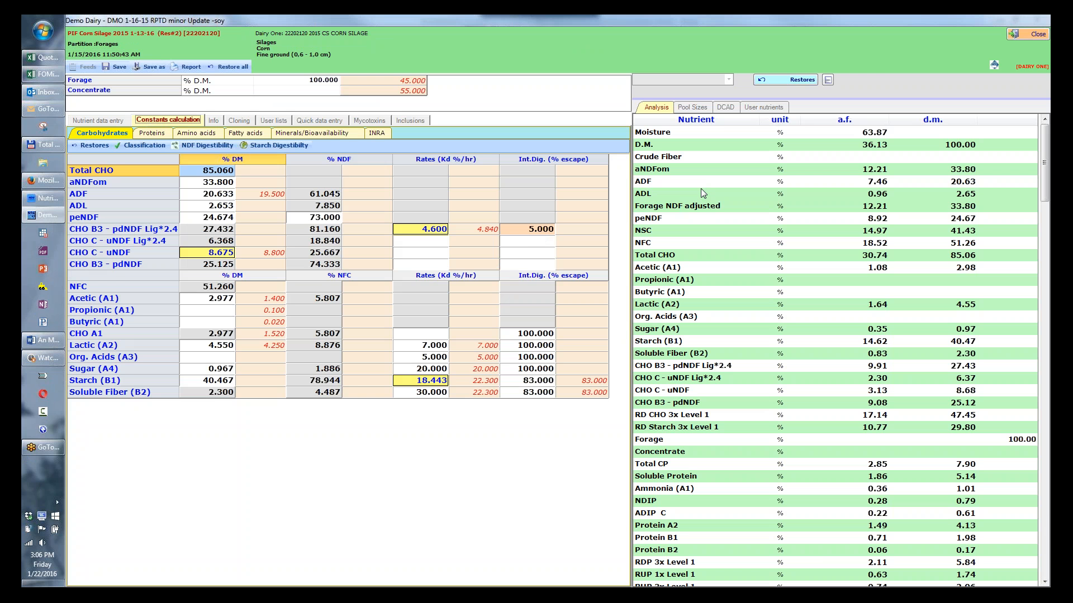
click(729, 78)
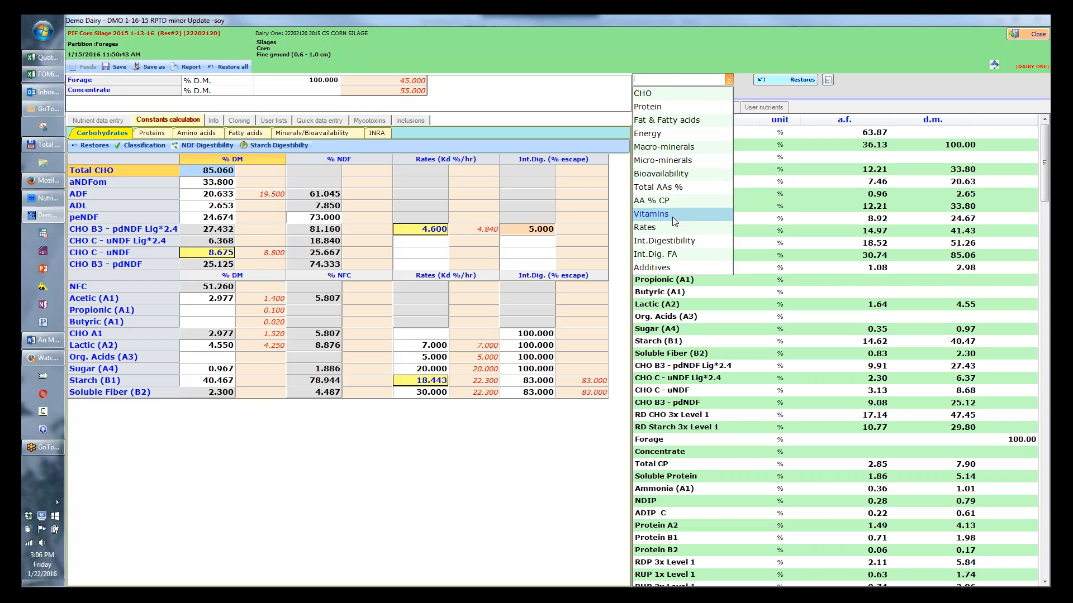
click(670, 242)
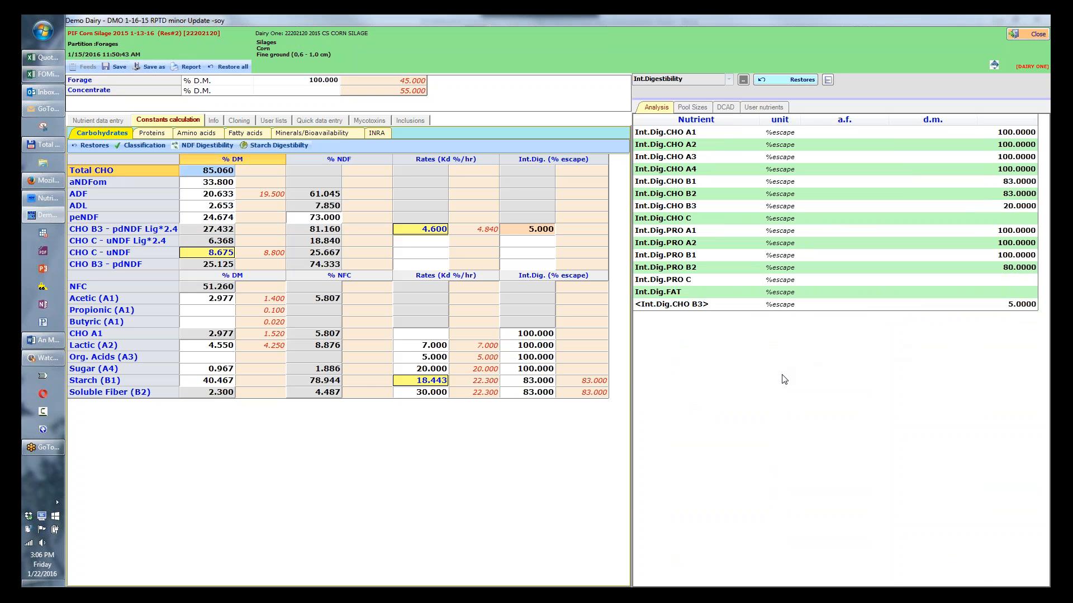
click(532, 233)
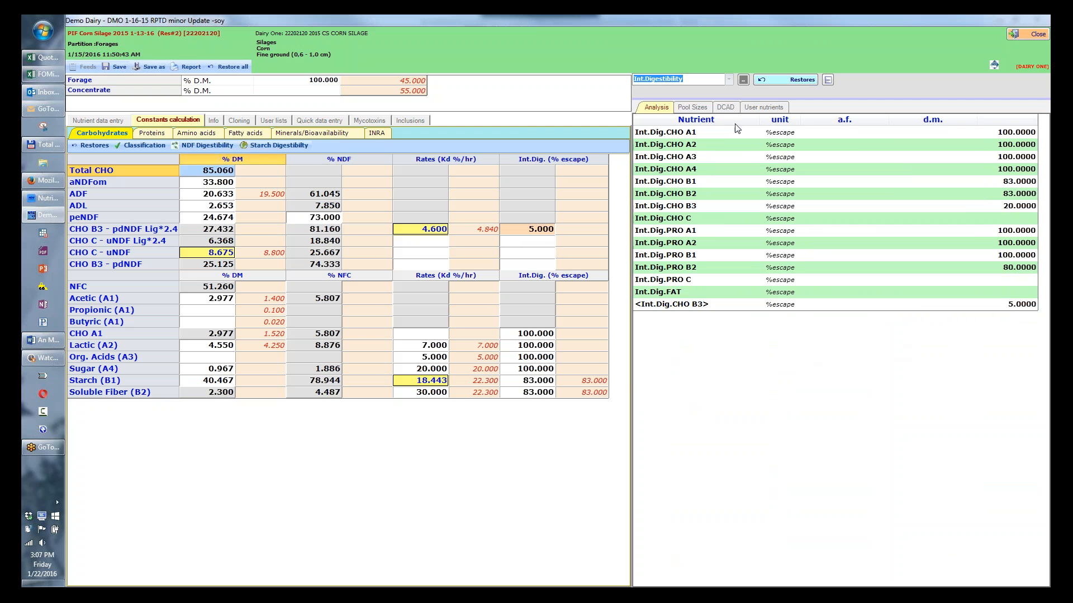
click(1034, 35)
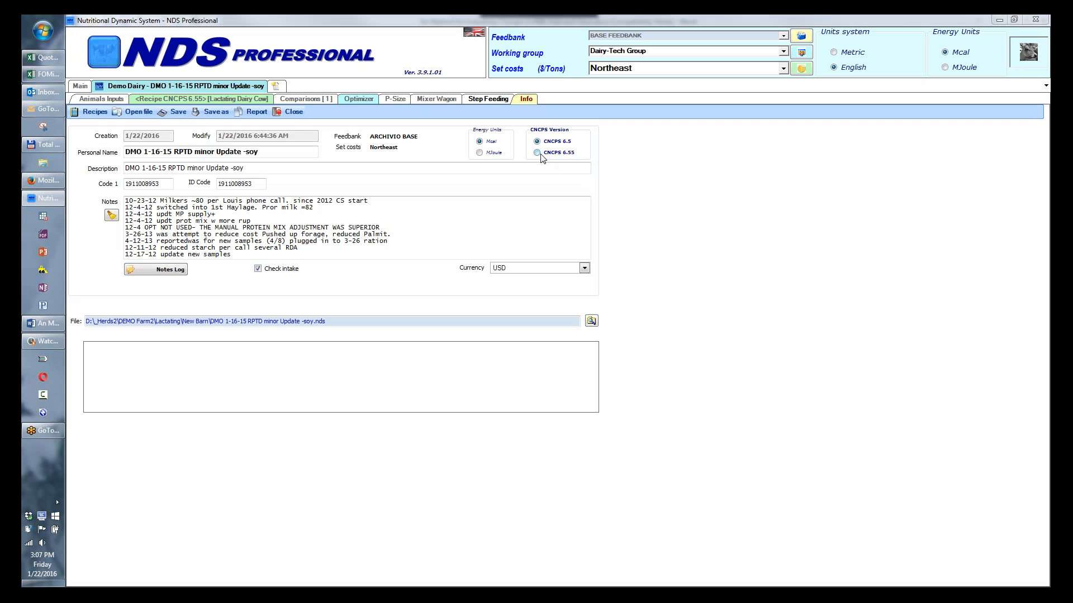
- Set the recipe's own CNCPS version to 6.55, compare it with the program-wide version setting, and return to the recipe
click(538, 153)
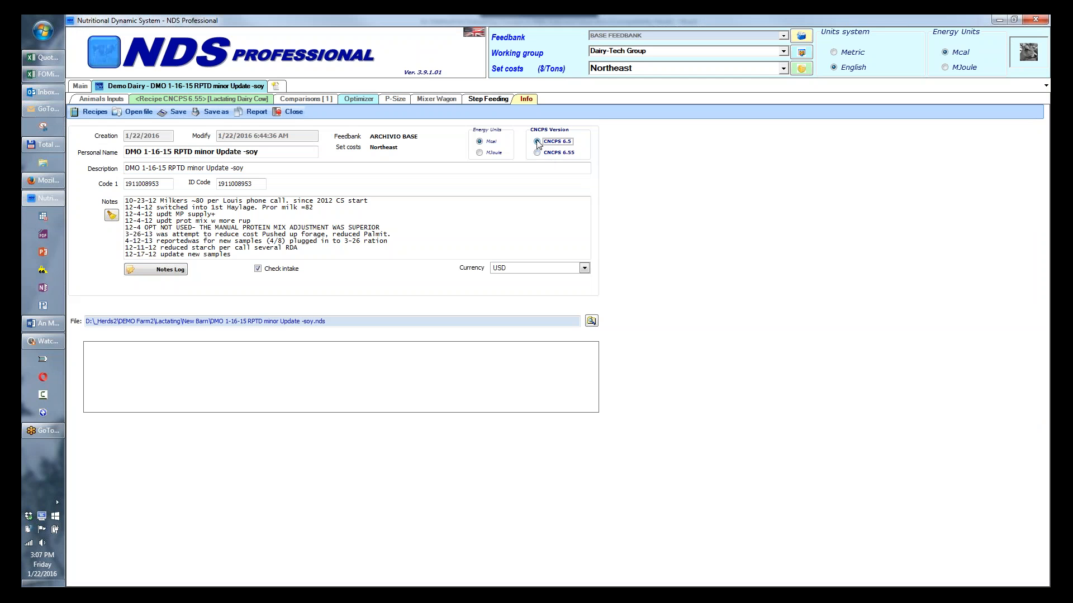
click(538, 153)
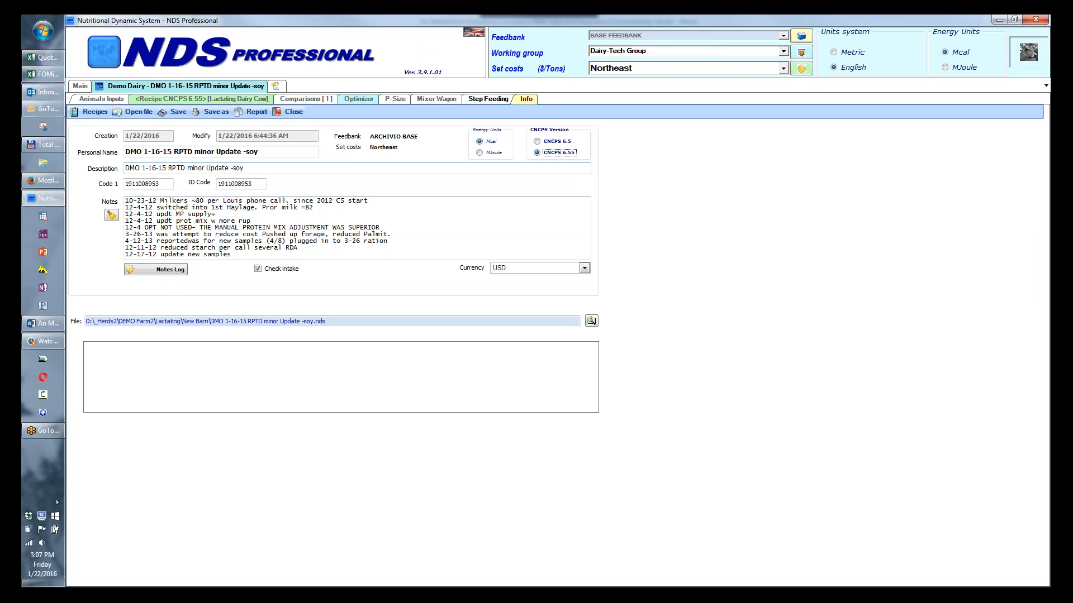
click(75, 84)
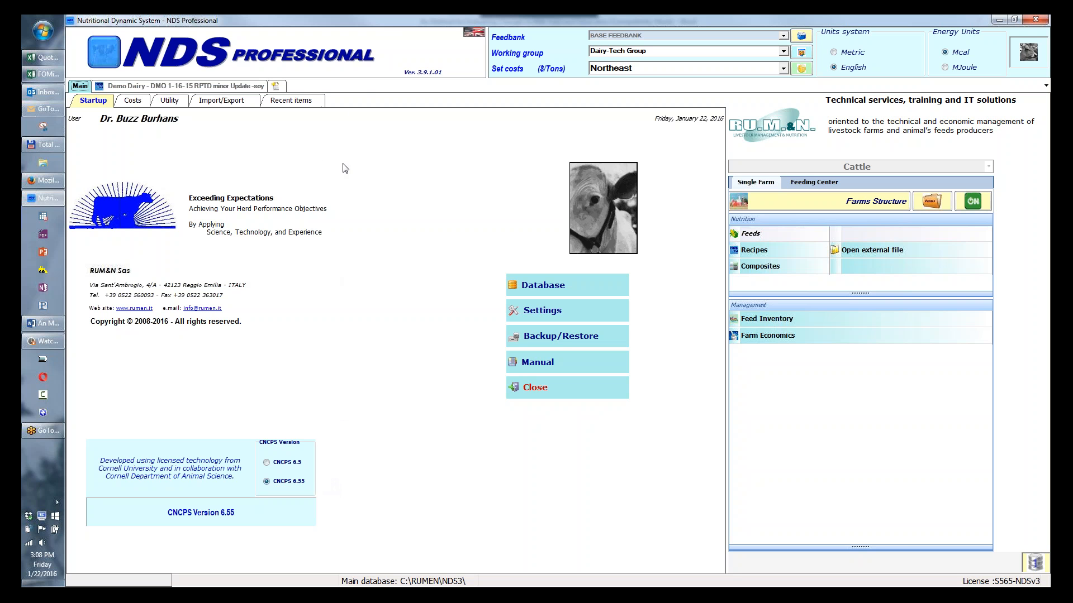
click(238, 86)
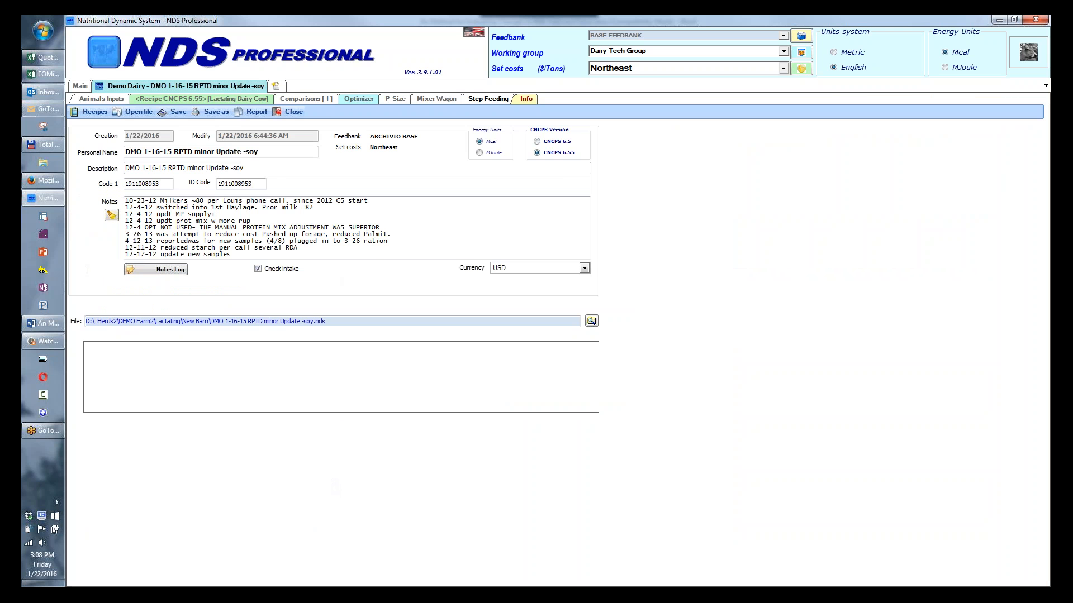
click(206, 98)
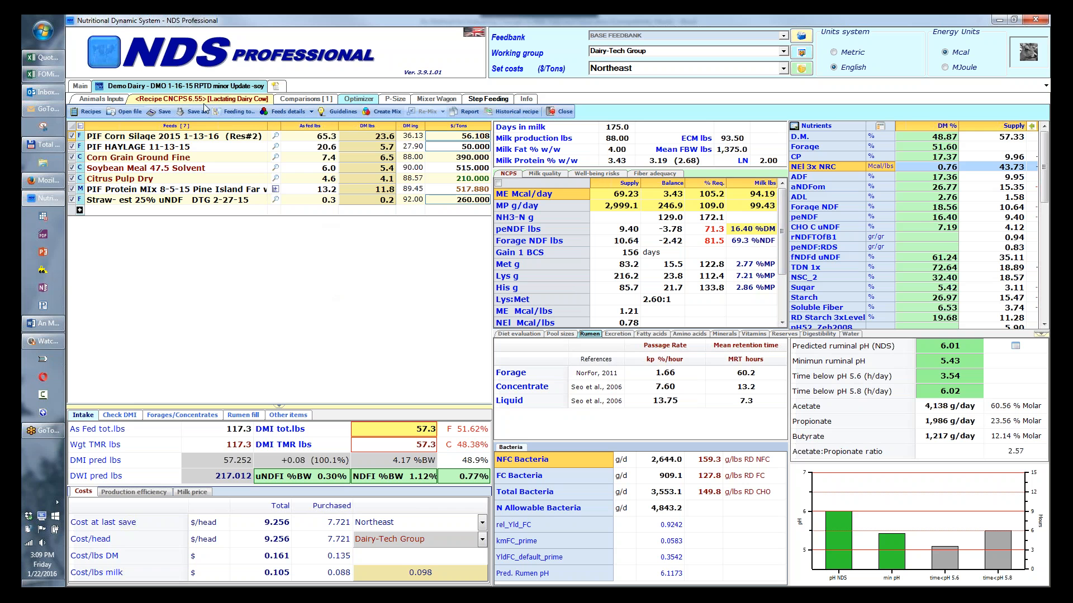
- Set the daily milk production in the recipe's animal inputs to 90 lbs
click(90, 99)
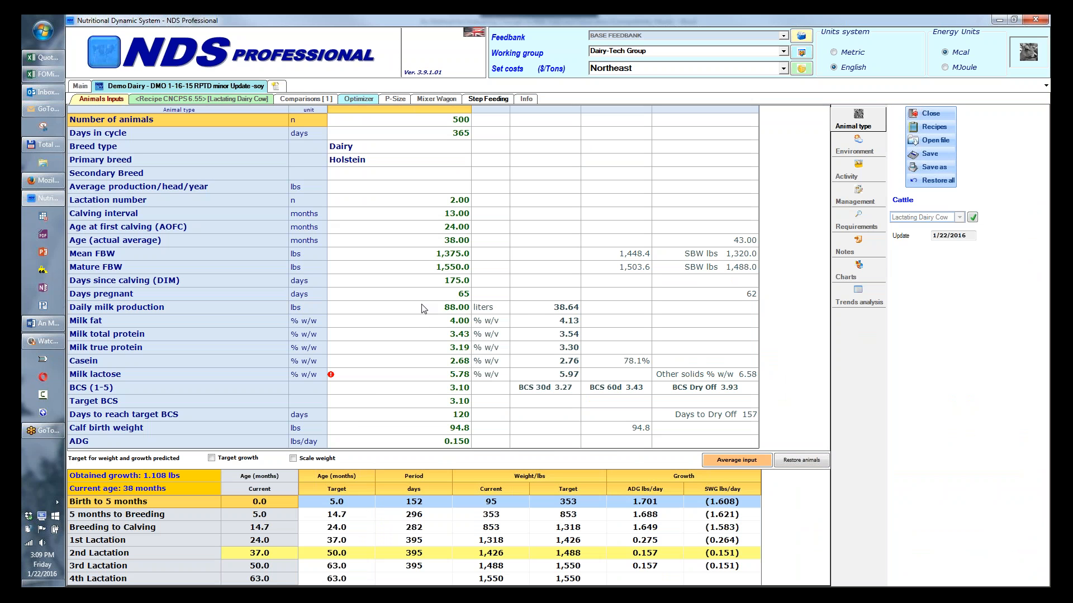
click(455, 313)
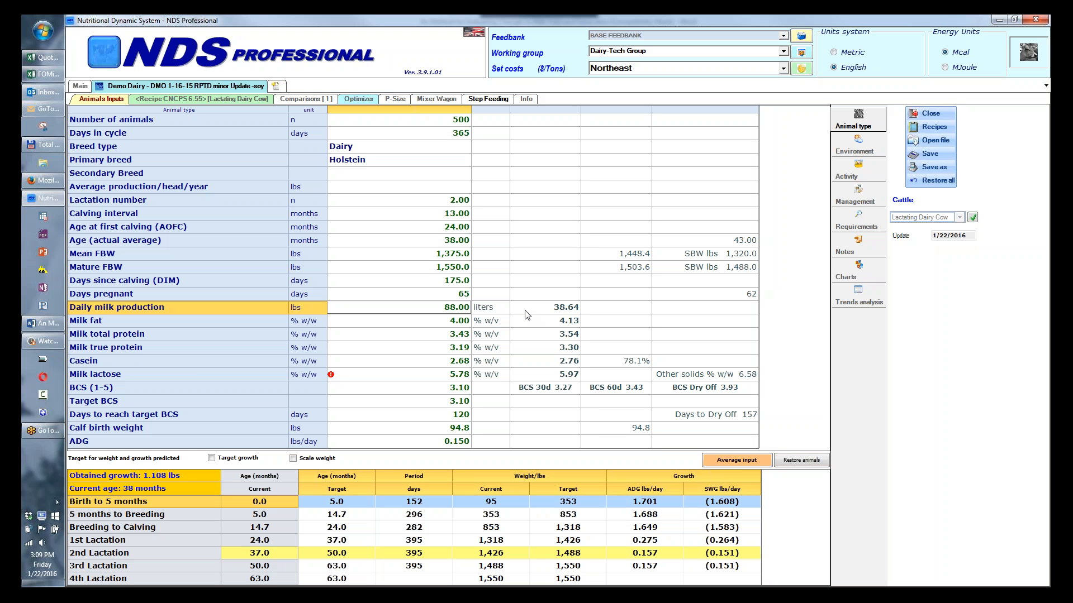
key(BackSpace)
text(90)
key(Return)
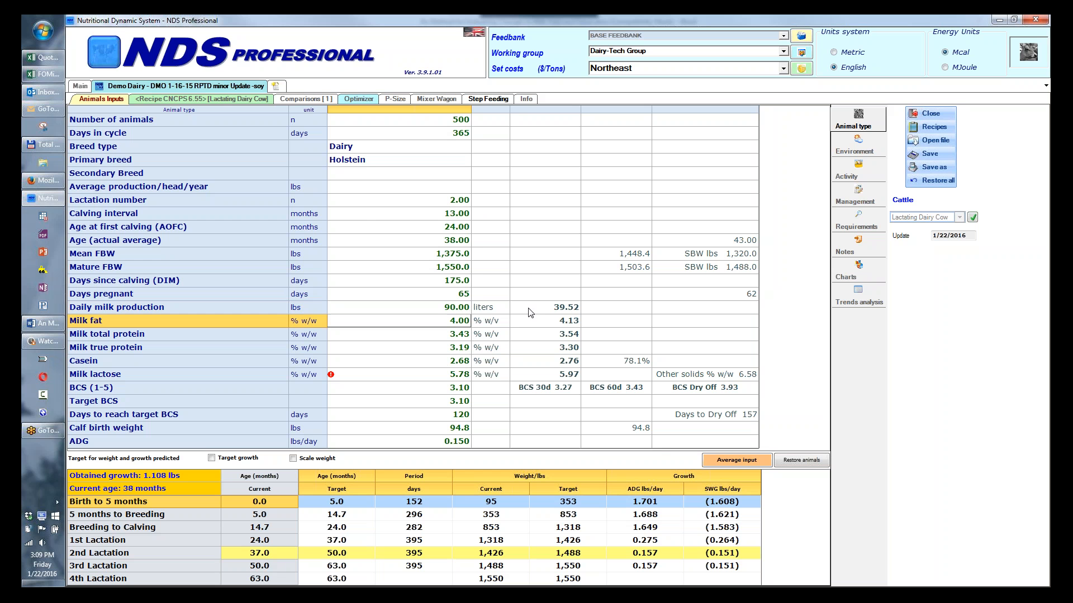
- Return to the recipe and check its ME and MP allowable milk at the new milk production
click(218, 99)
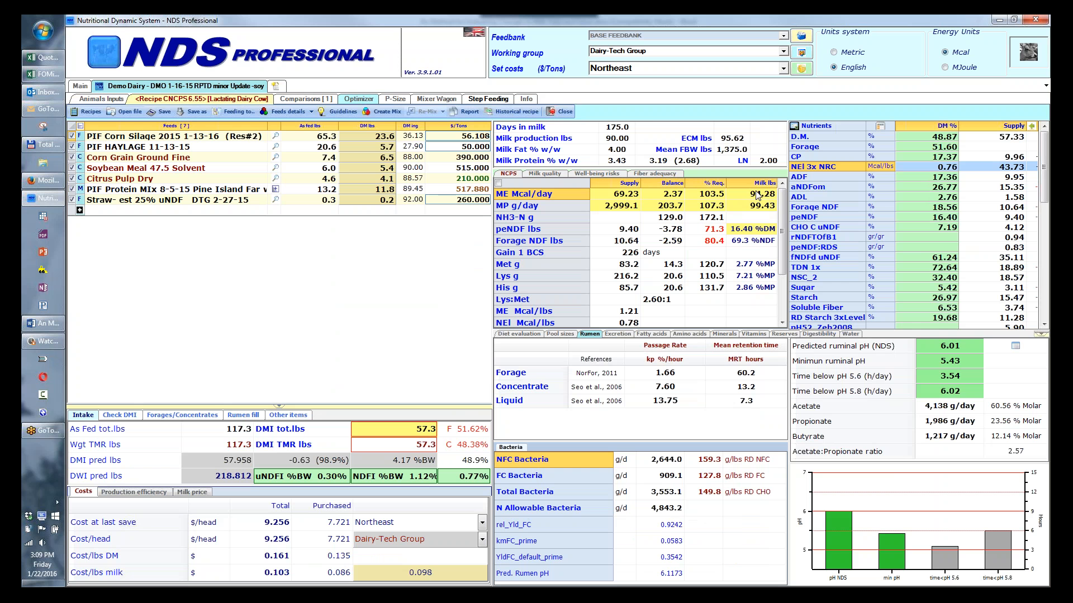
mouse_move(764, 193)
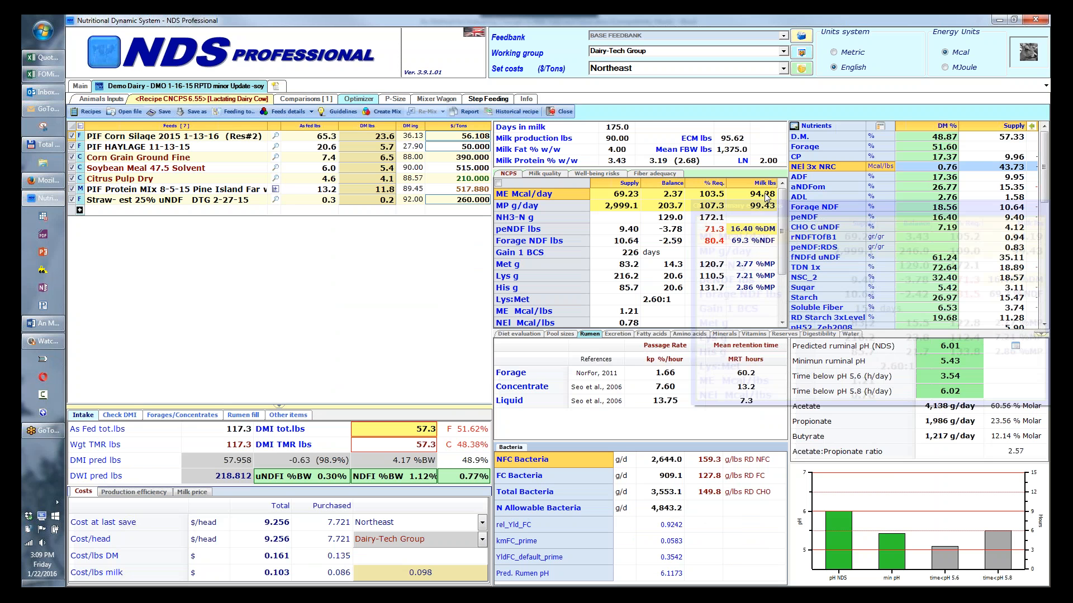
- Set the animal inputs' target BCS to 3.22 and days to reach it to 30, and recheck the recipe's allowable milk
click(116, 99)
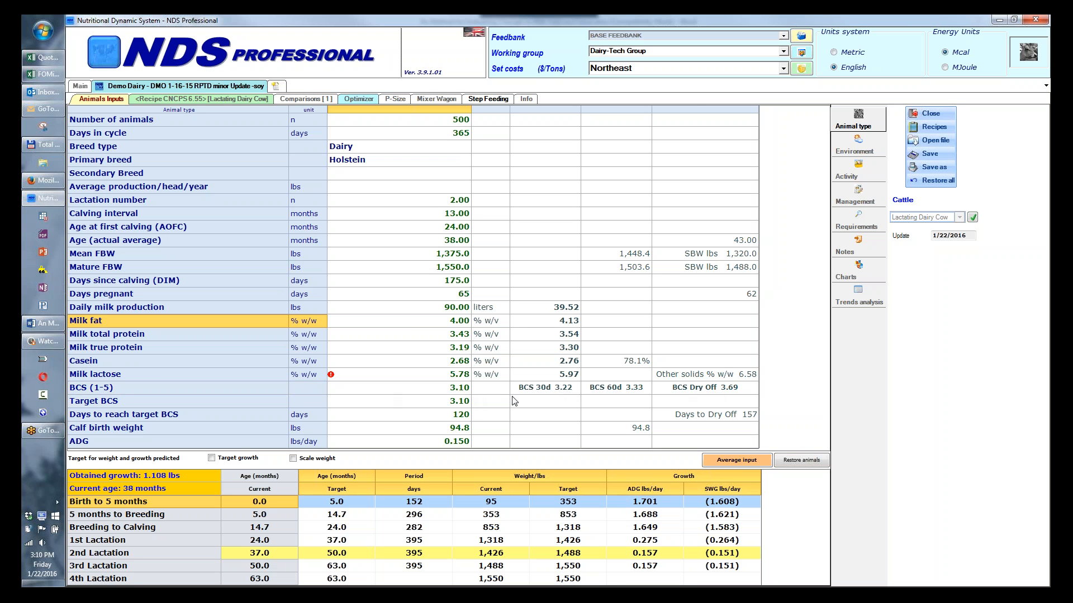
click(456, 403)
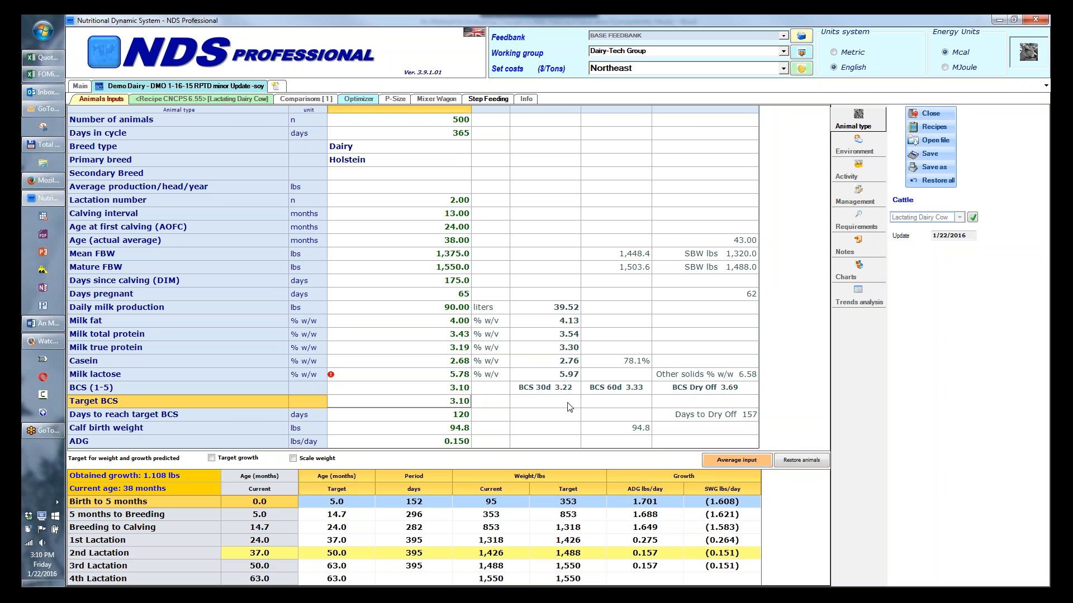
text(3.22)
key(Return)
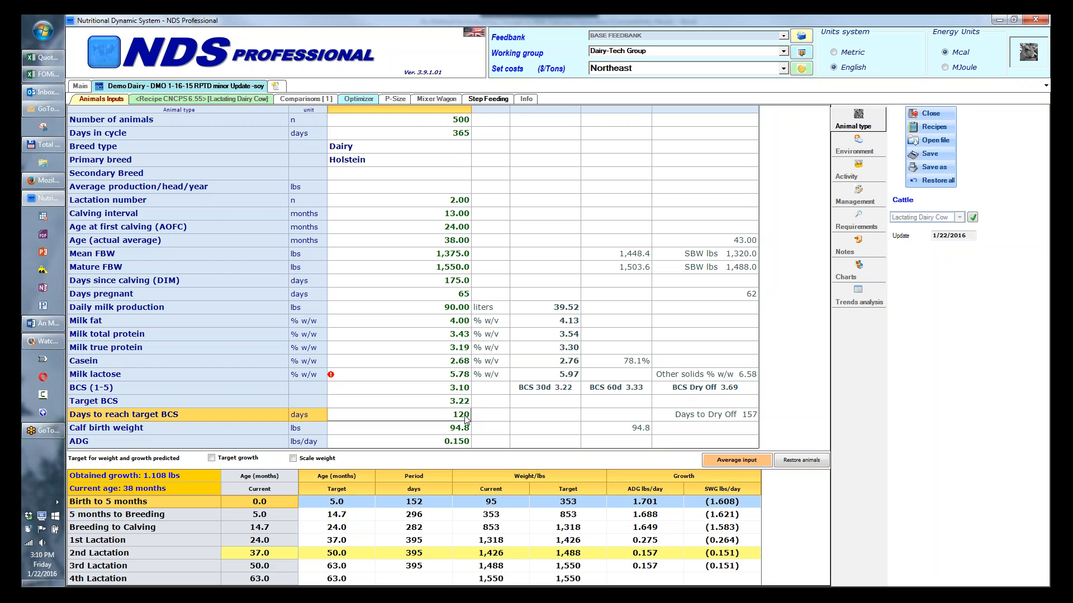
text(30)
key(Return)
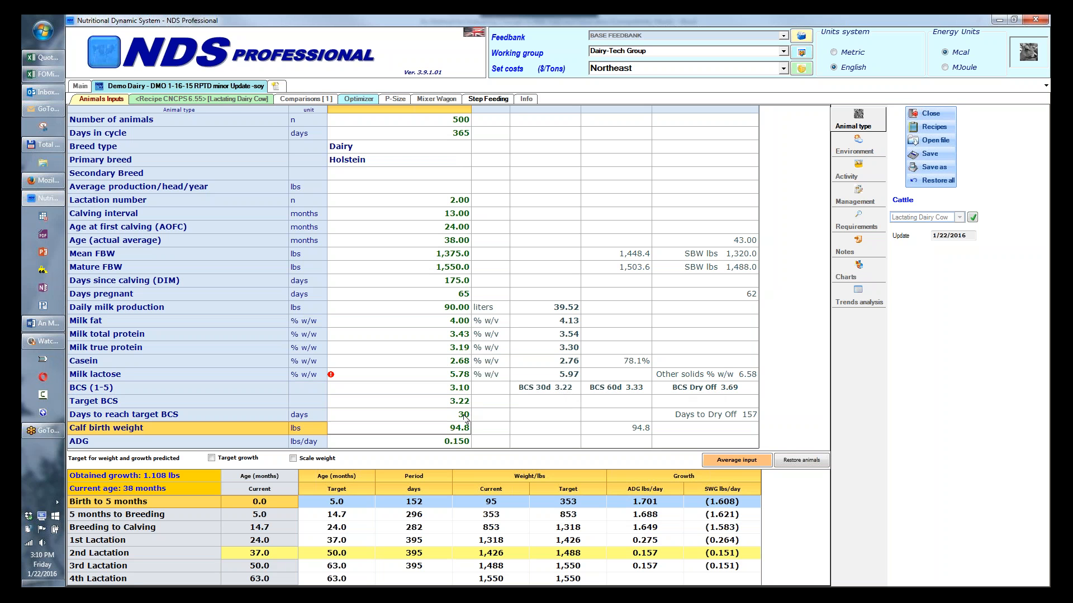
click(233, 105)
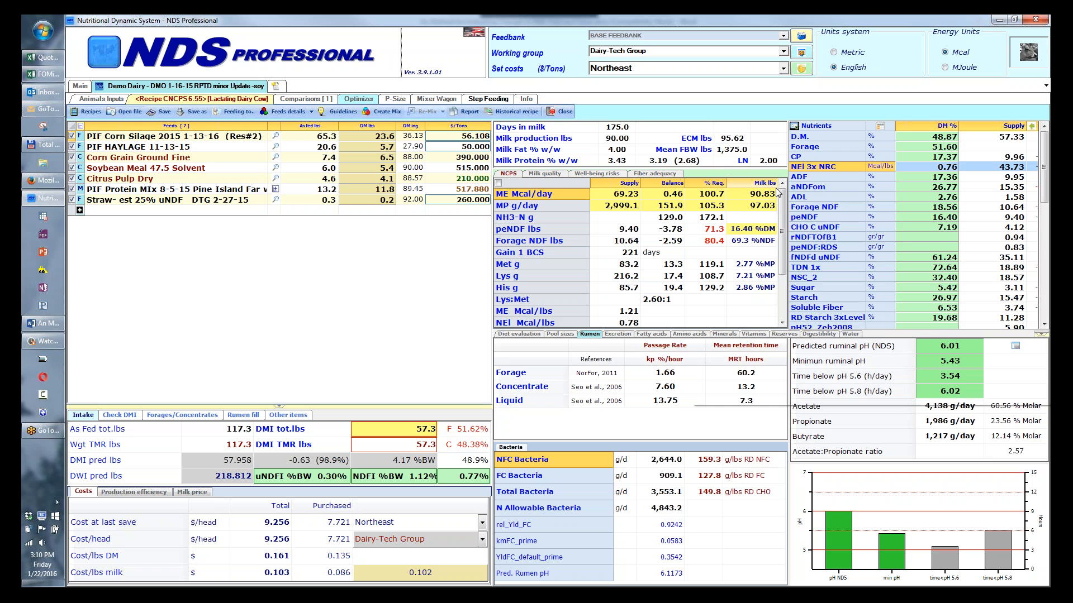
click(777, 192)
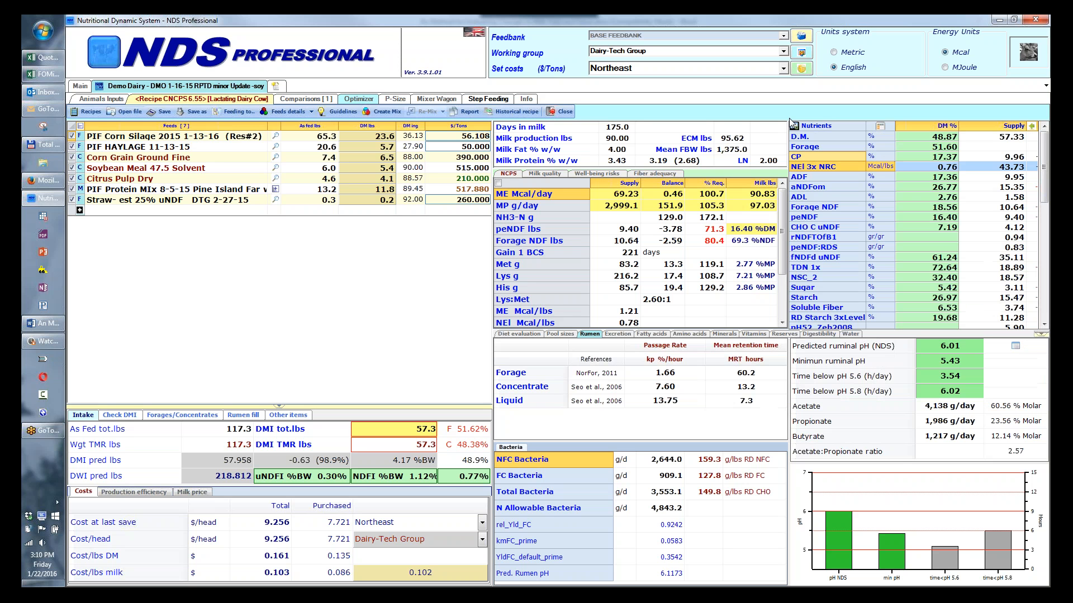